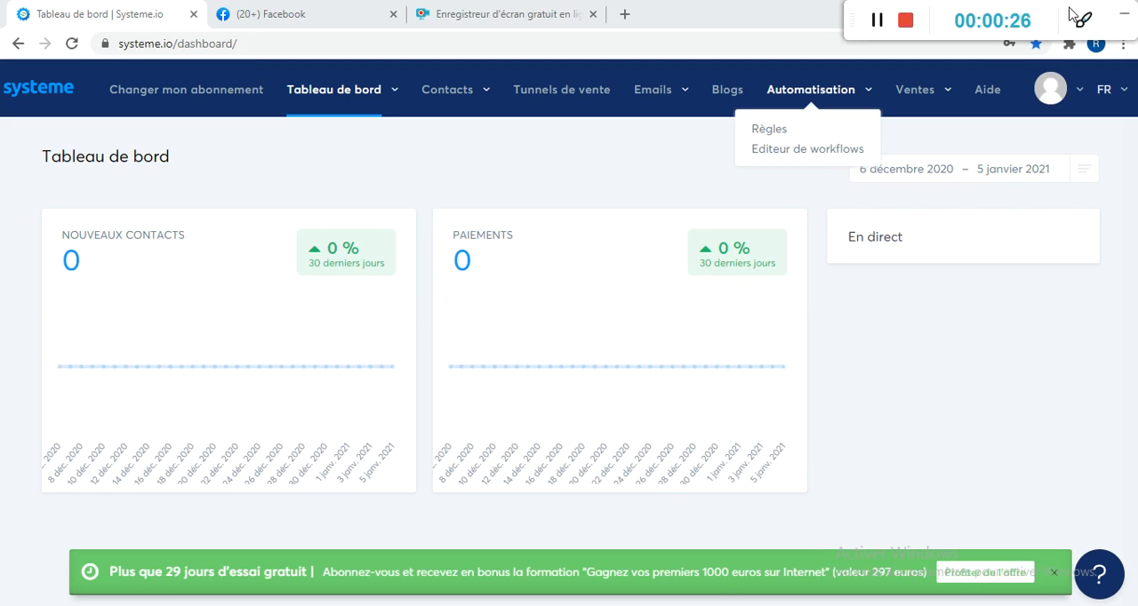
left_click_drag(1072, 13, 1047, 605)
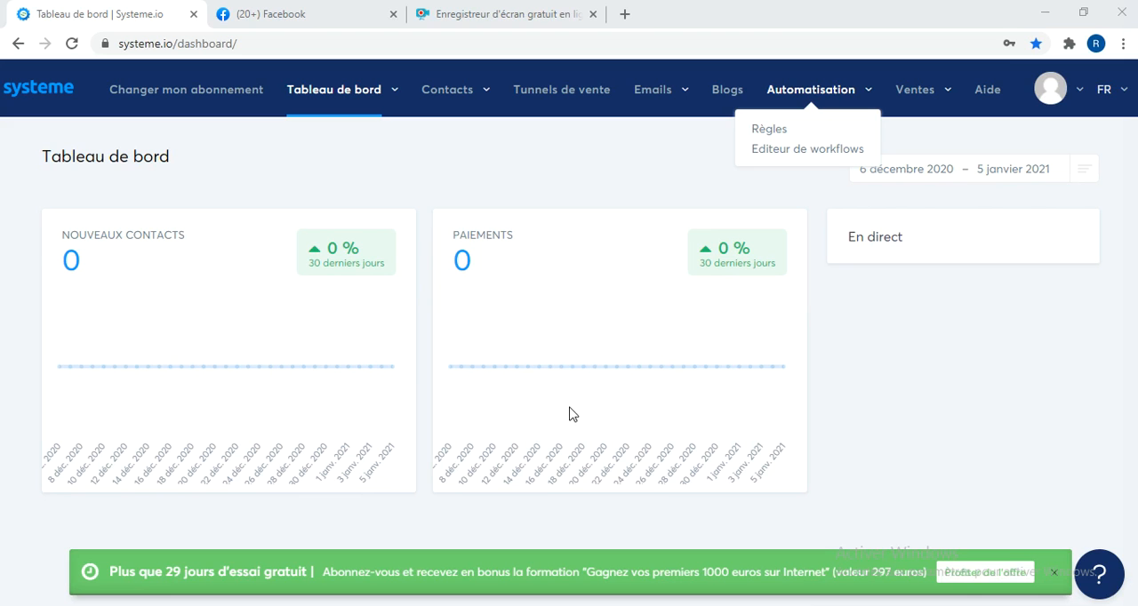
mouse_move(570, 413)
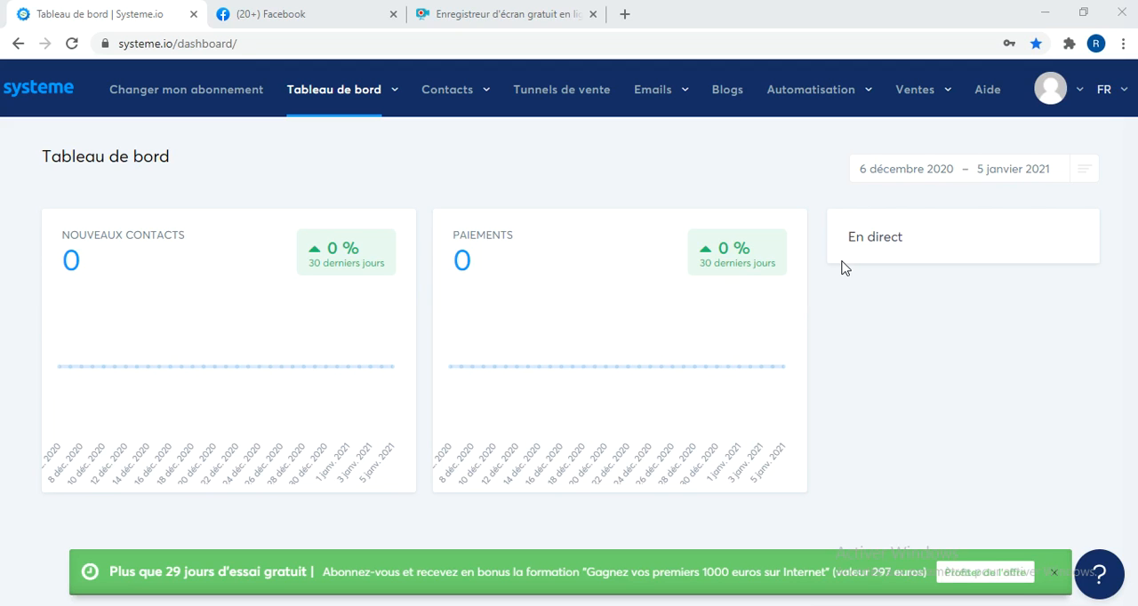
Open the profile settings (Réglages) and enter the account holder's first name and family name.
left_click(1080, 93)
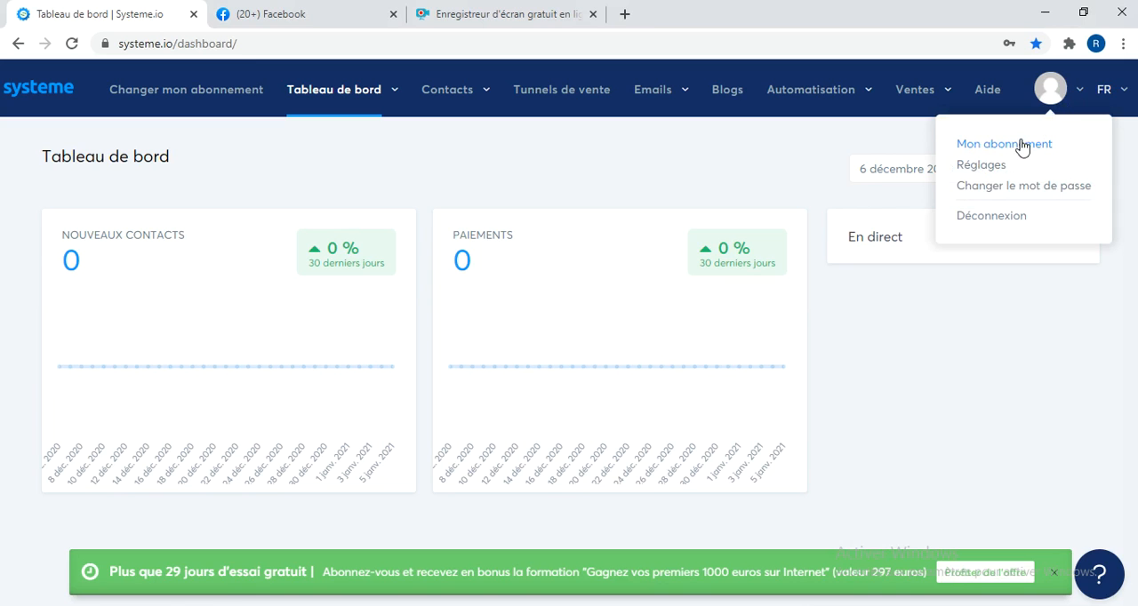
left_click(973, 169)
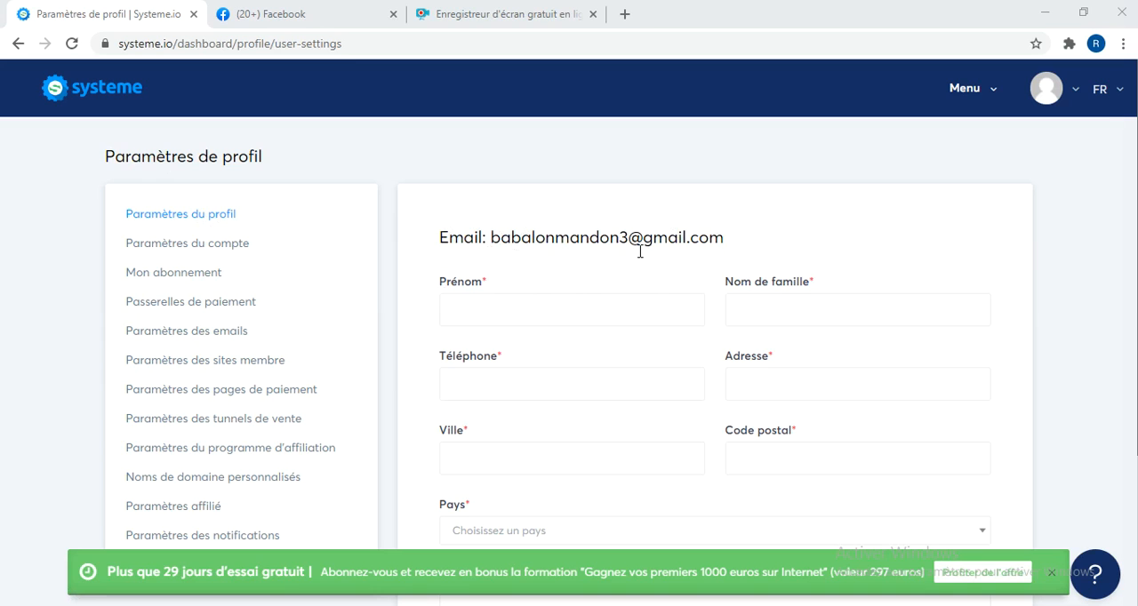
left_click(516, 309)
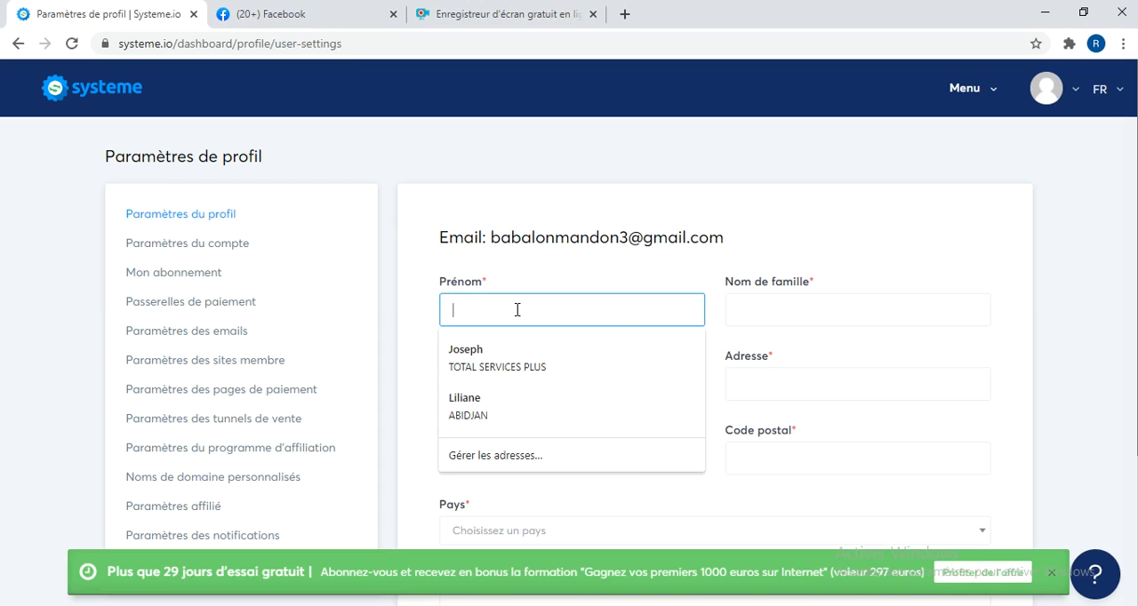
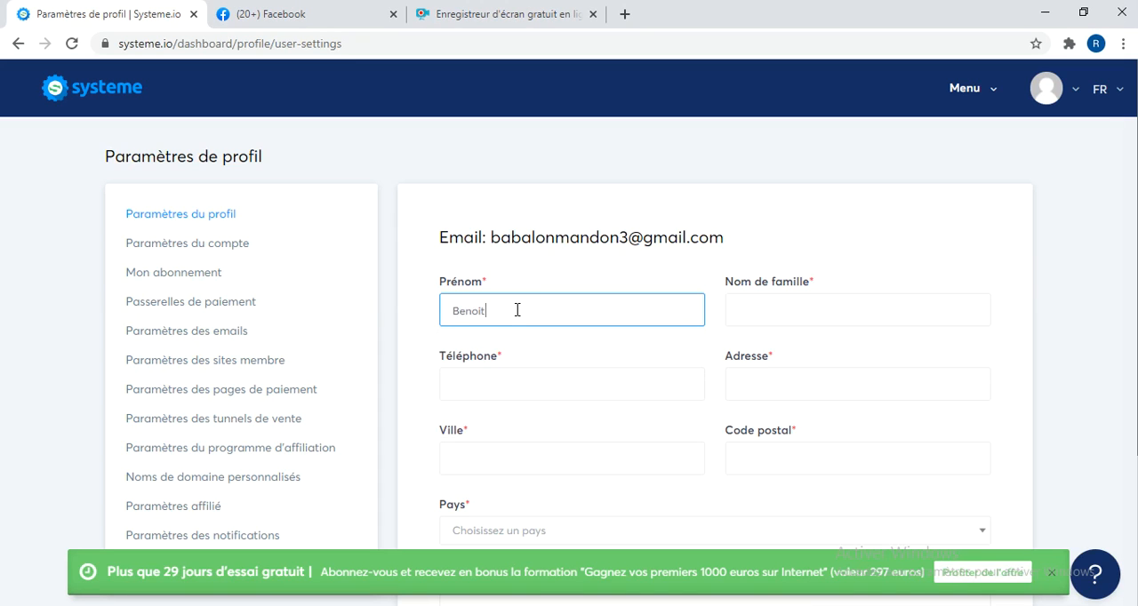
left_click(784, 303)
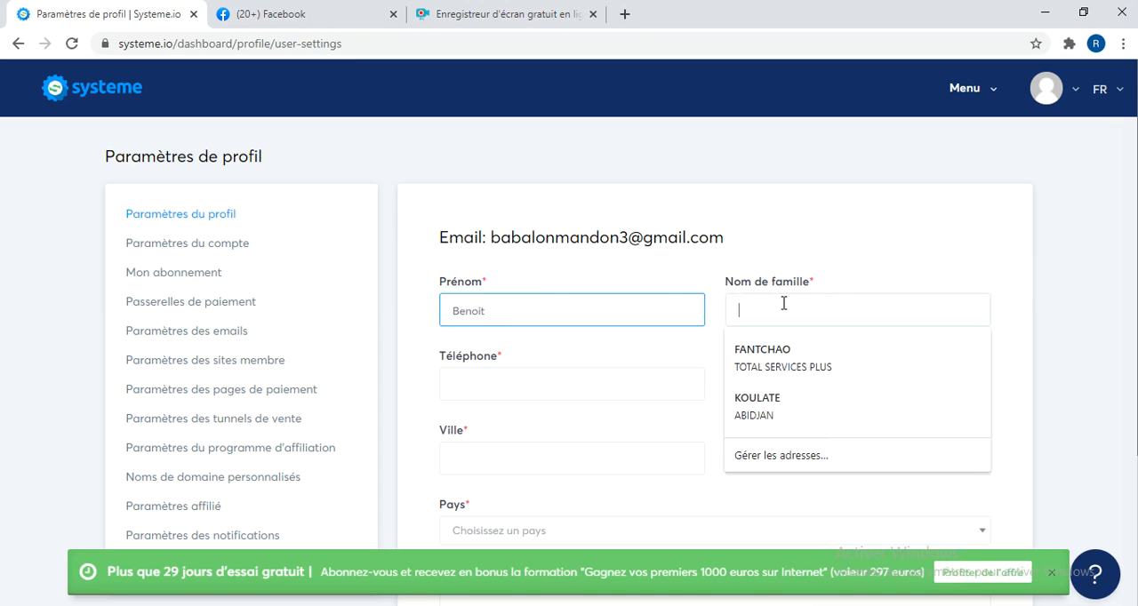
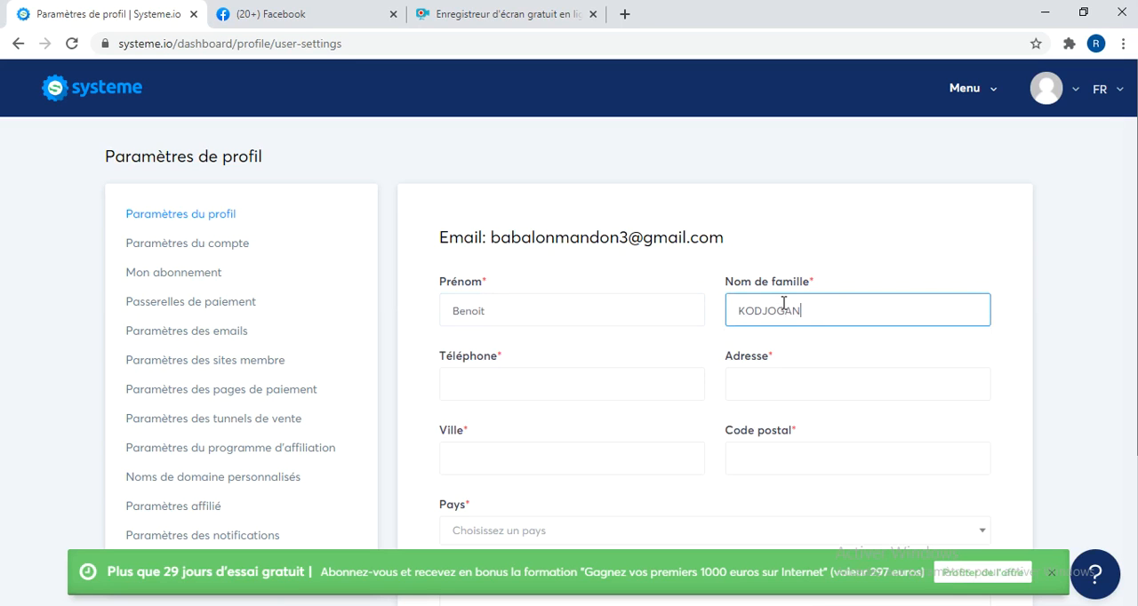
Enter the account holder's phone number in the Téléphone field.
left_click(651, 384)
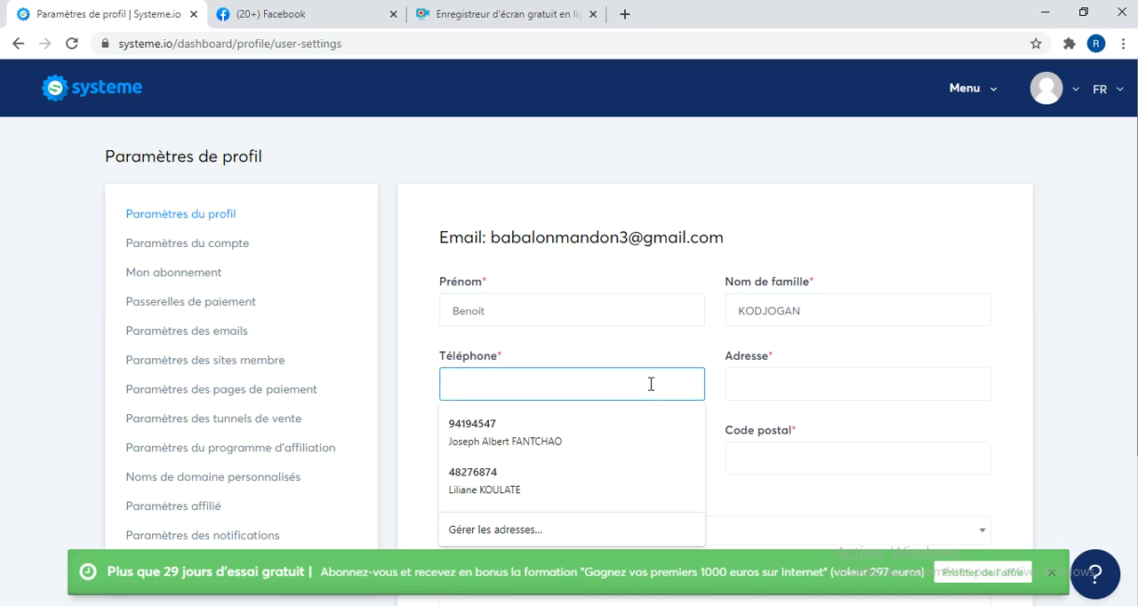
left_click(752, 400)
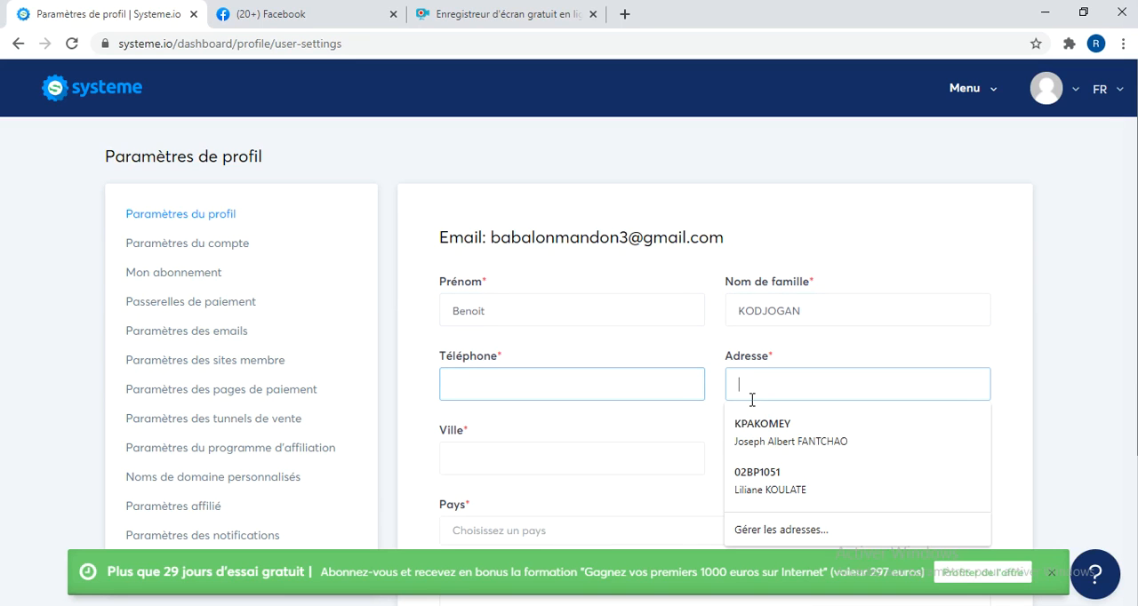
left_click(589, 386)
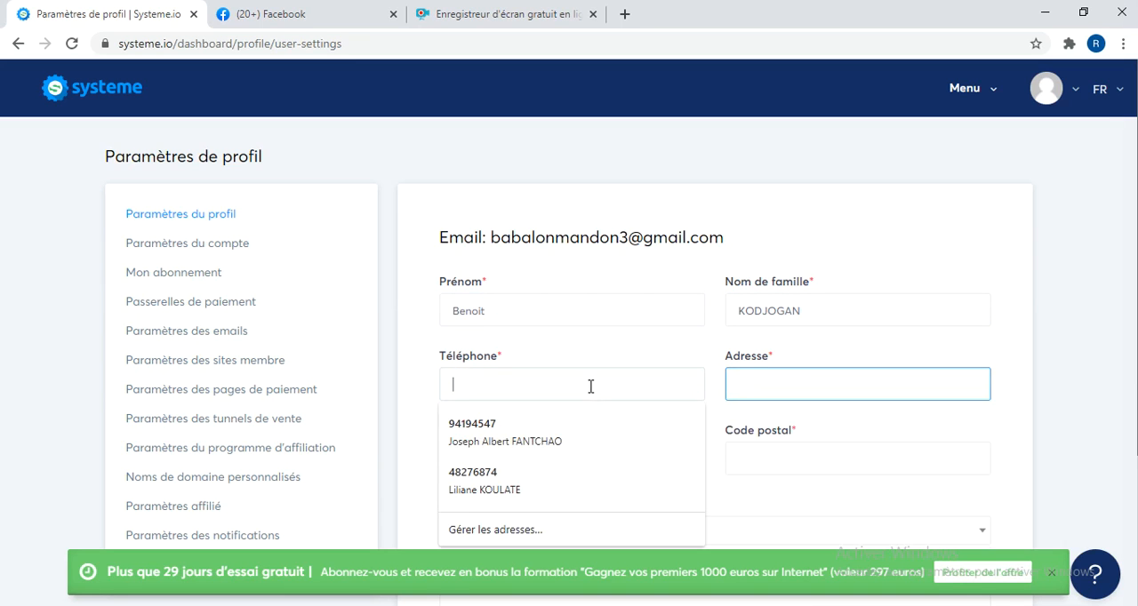
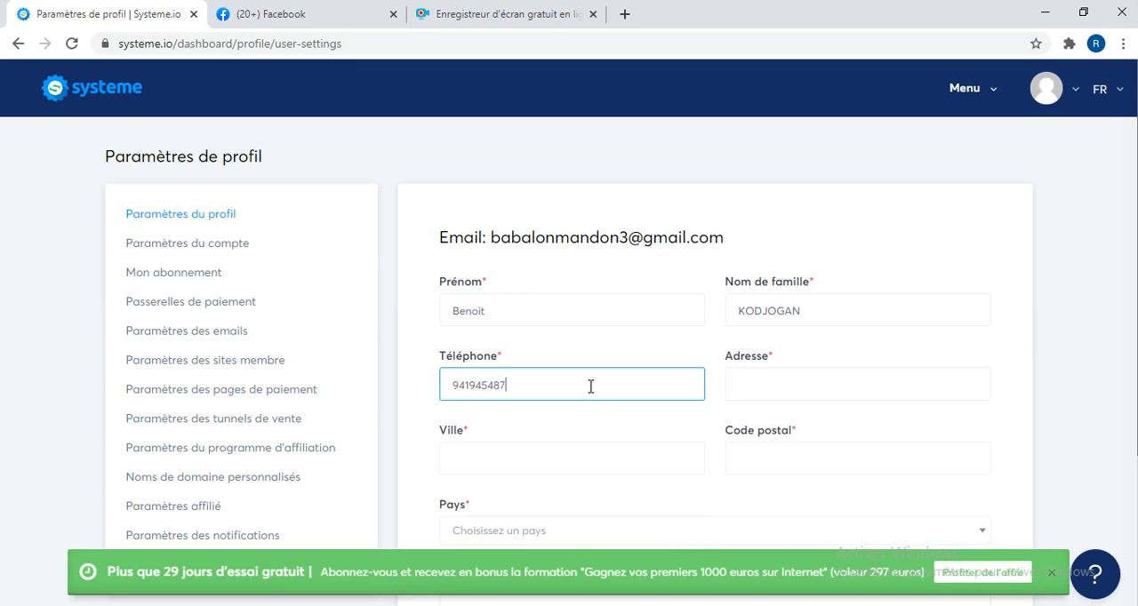
left_click(725, 423)
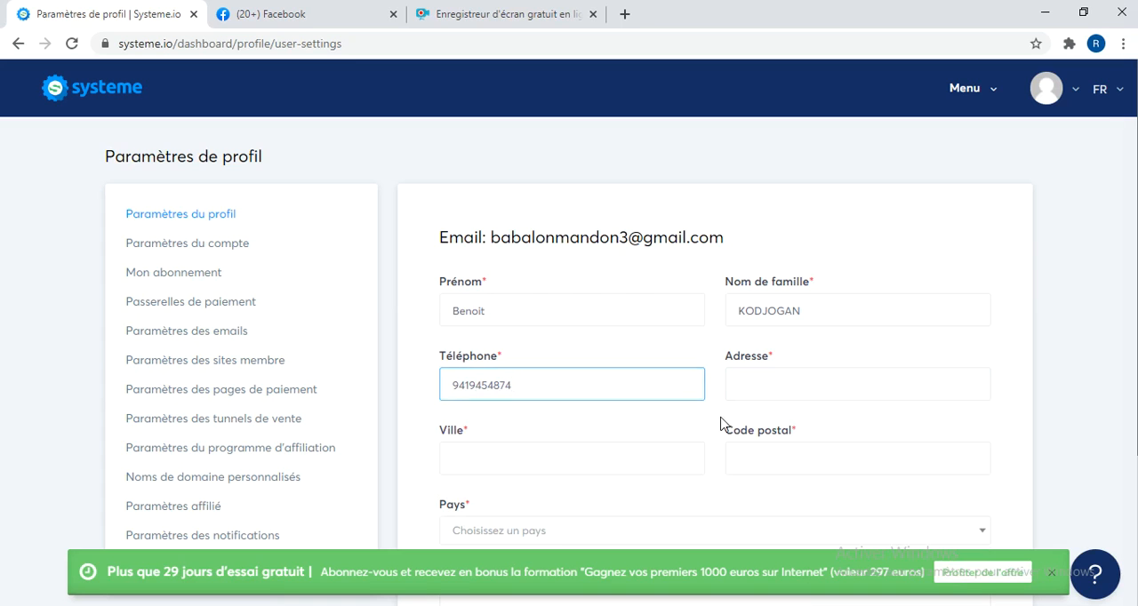
Fill in the street address in the Adresse field, replacing its second part after a slash.
left_click(753, 385)
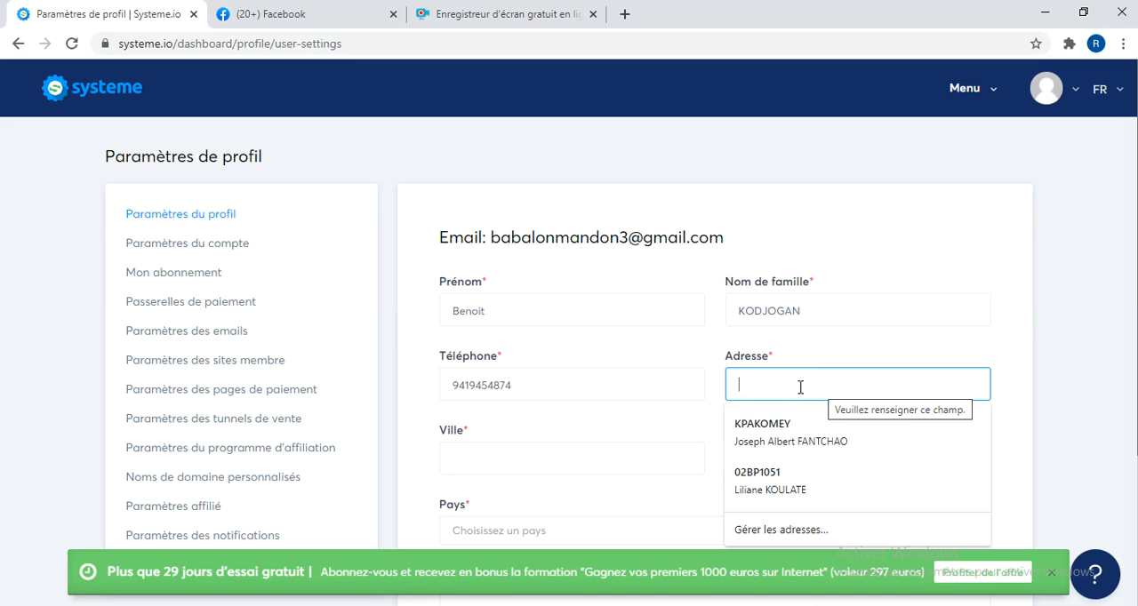
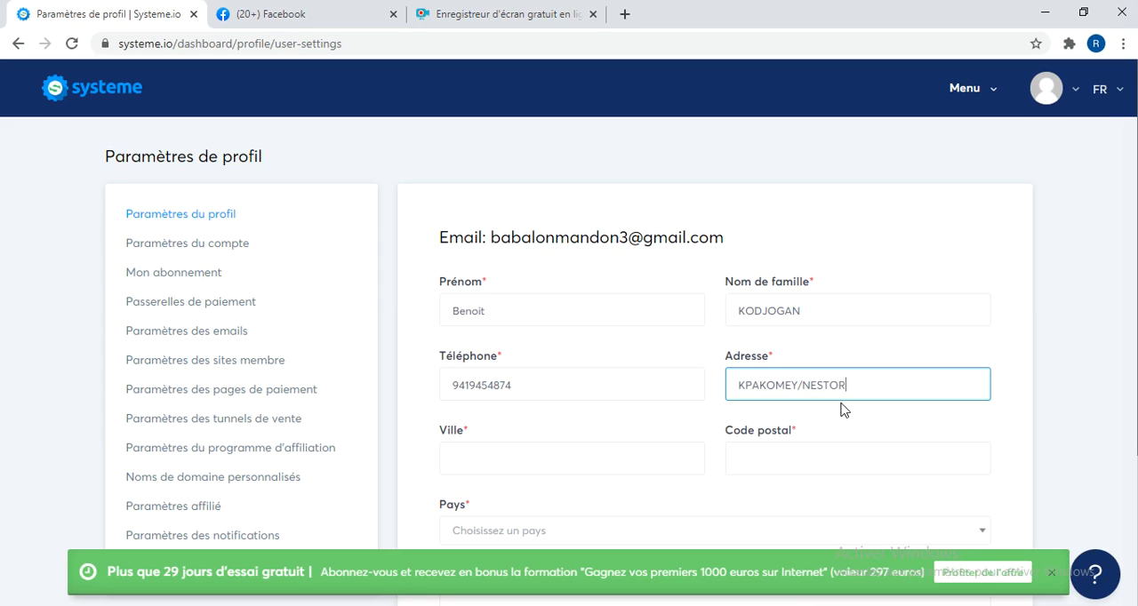
Enter VILLE as the city and fill in the postal code of the profile.
left_click(530, 464)
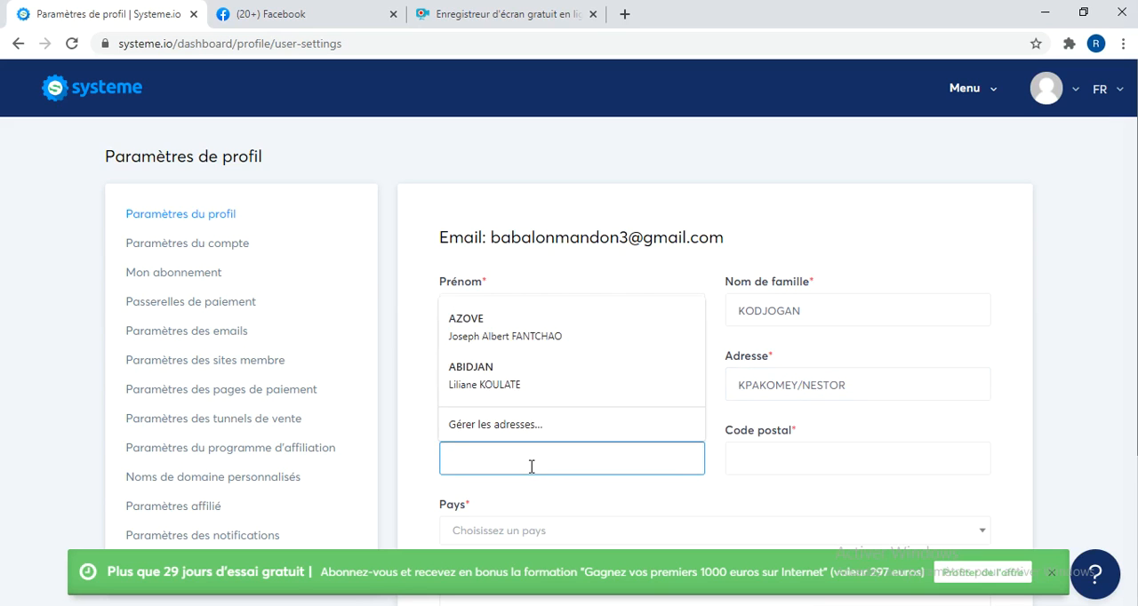
type("VI")
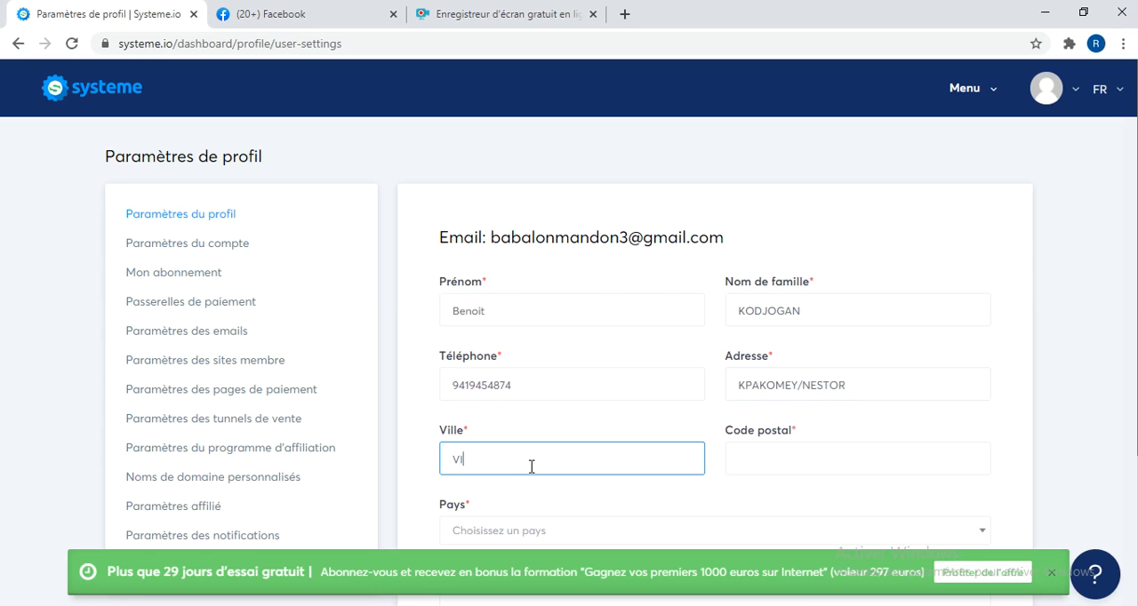
type("LLE")
left_click(749, 460)
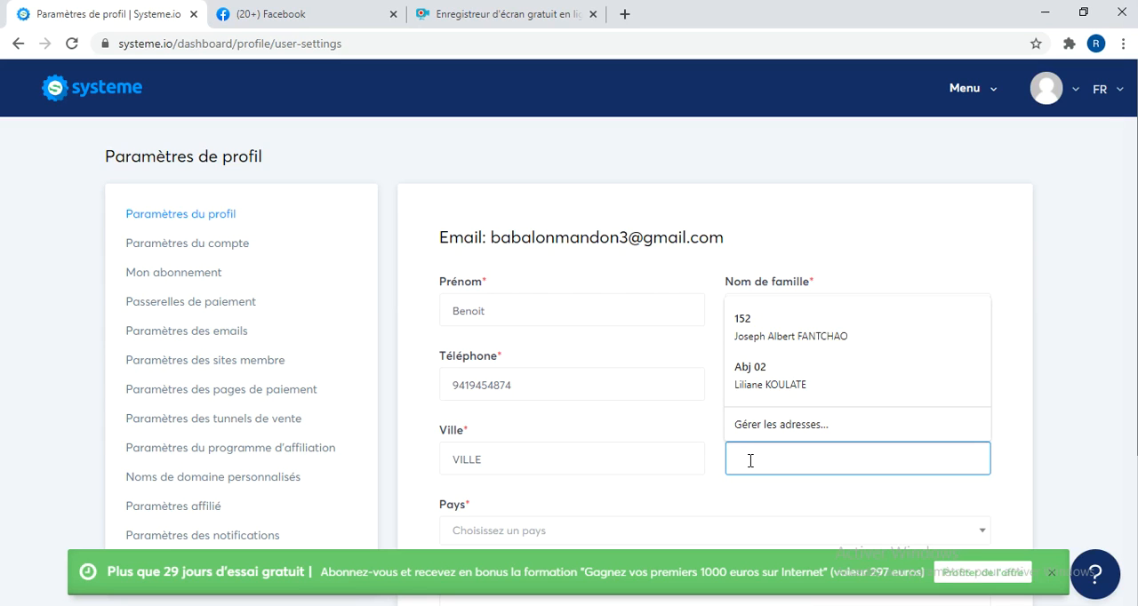
type("152")
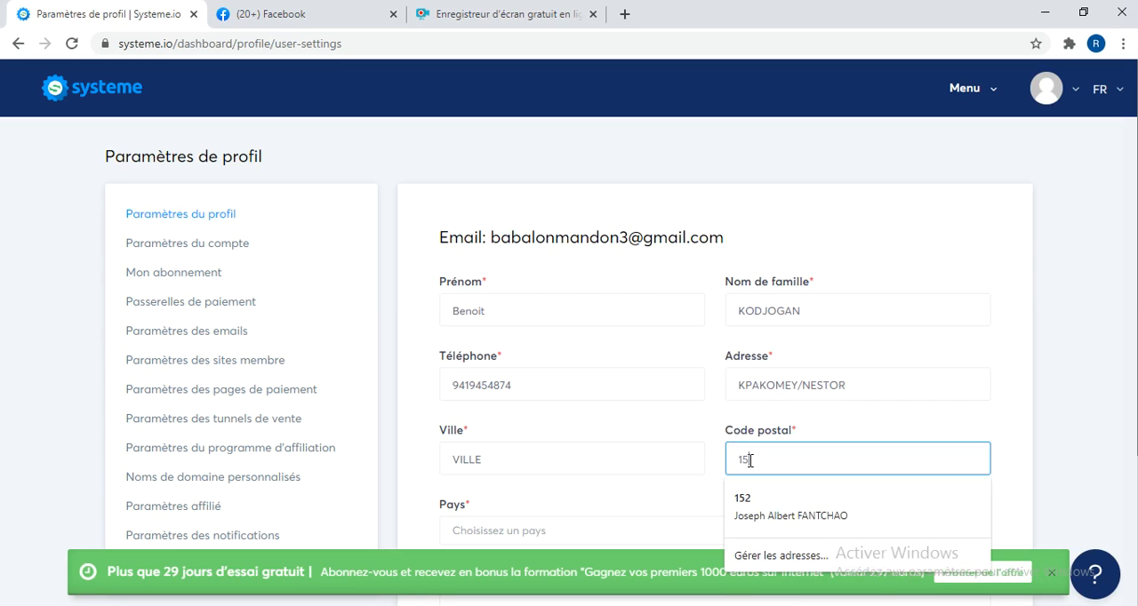
left_click(727, 486)
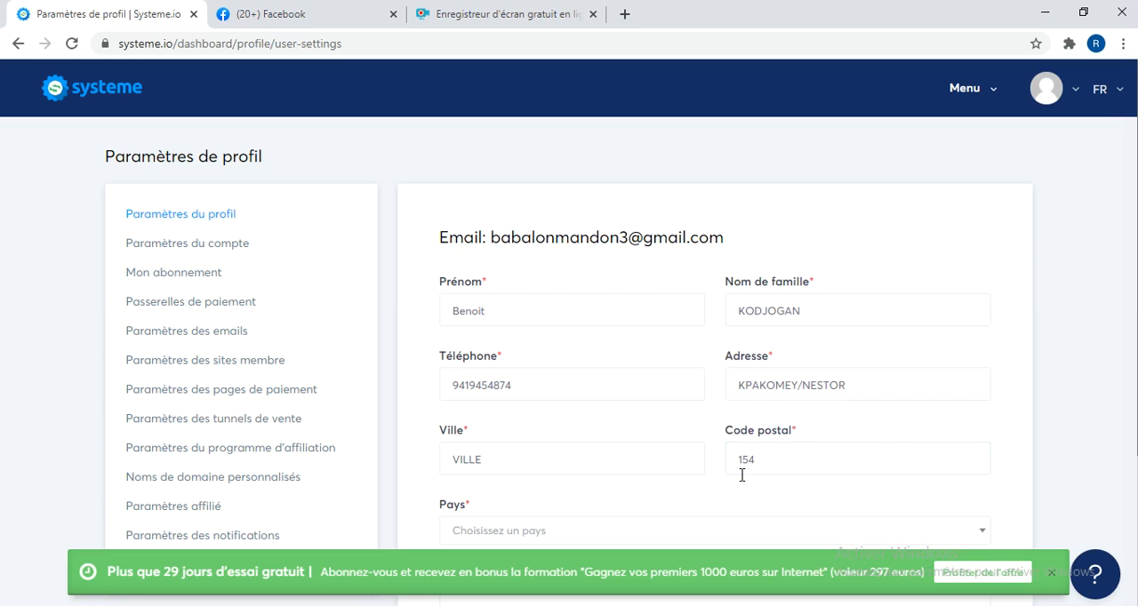
Set the profile's country to Bénin, filtering the country list by B.
left_click(977, 531)
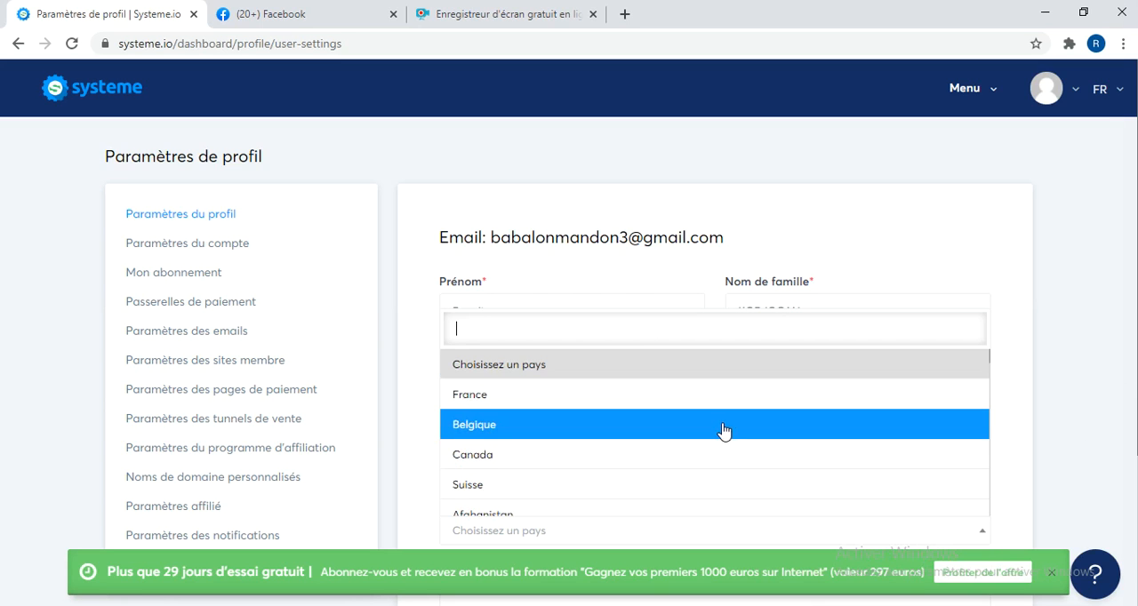
type("B")
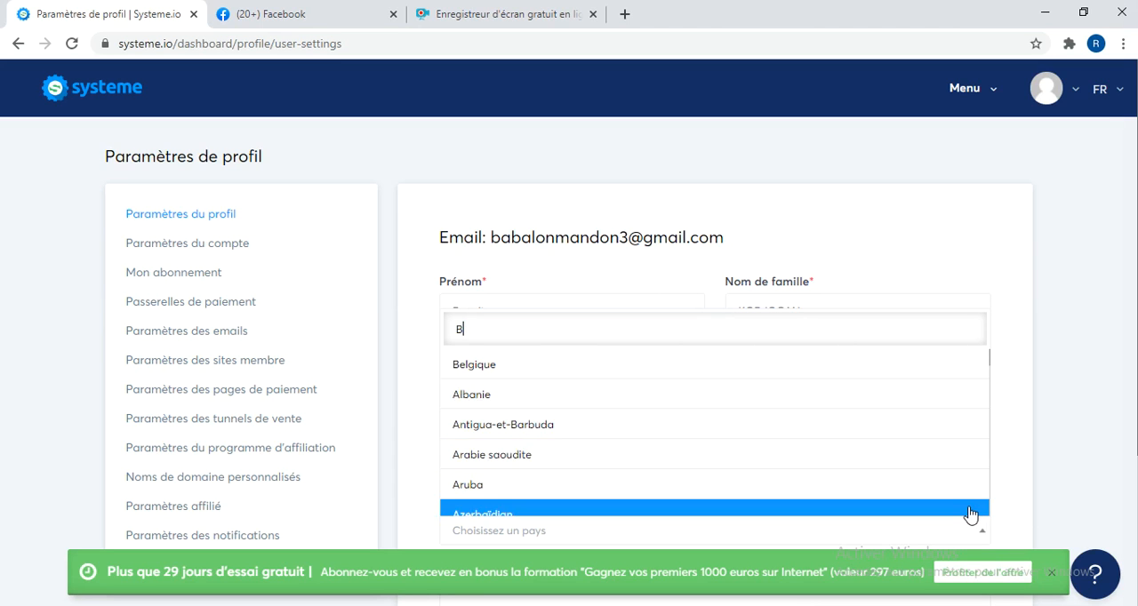
key("Up")
key("Up")
key("Up")
key("Up")
key("Up")
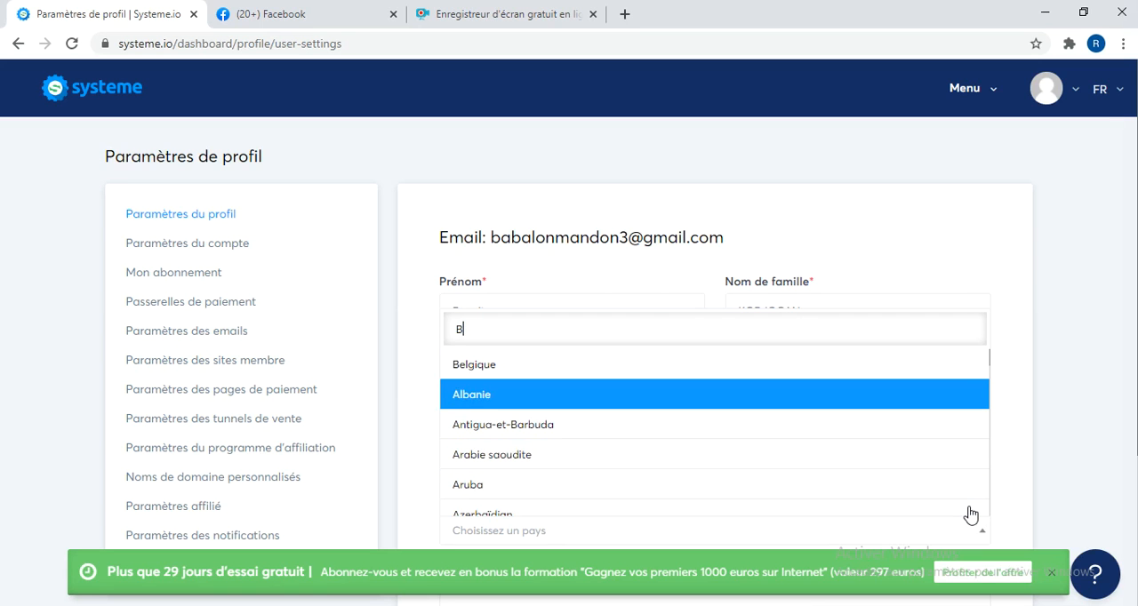
key("Down")
key("Down")
key("Down")
key("Down")
key("Down")
key("Down")
key("Down")
key("Down")
key("Down")
key("Down")
key("Down")
key("Down")
key("Down")
key("Down")
key("Down")
key("Down")
key("Down")
key("Down")
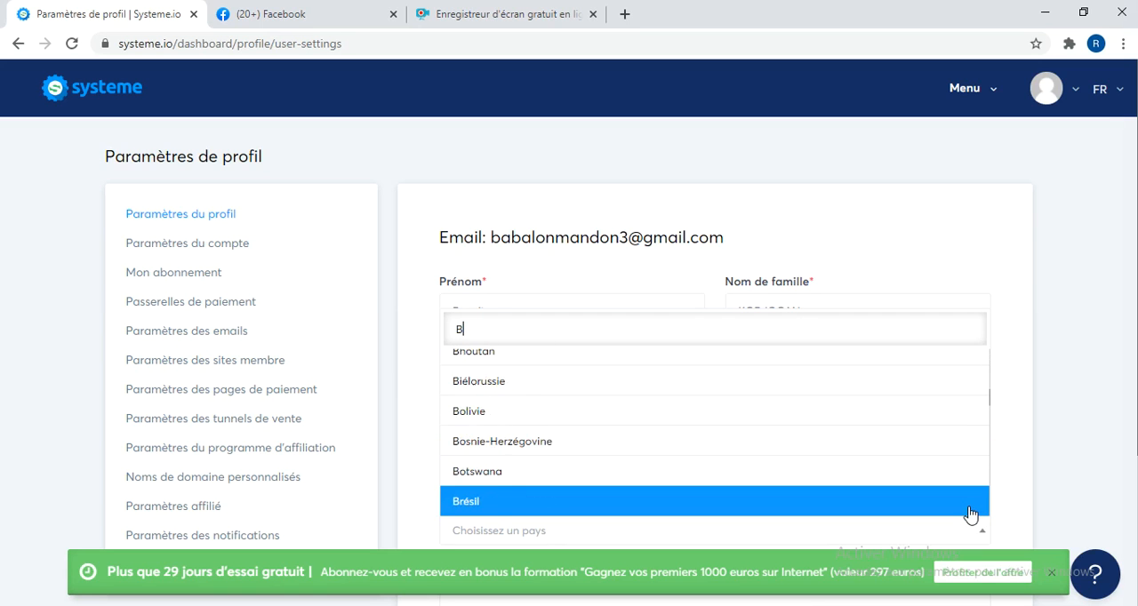
key("Up")
key("Up")
key("Up")
key("Up")
key("Up")
key("Up")
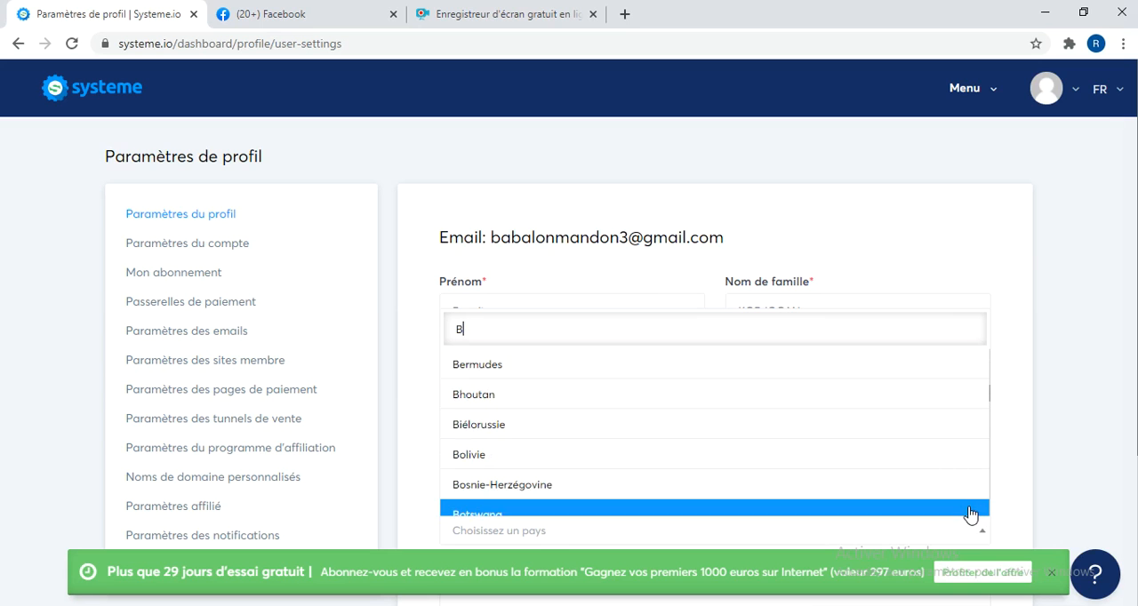
key("Up")
key("Up")
key("Up")
key("Up")
key("Up")
key("Up")
key("Up")
key("Up")
key("Up")
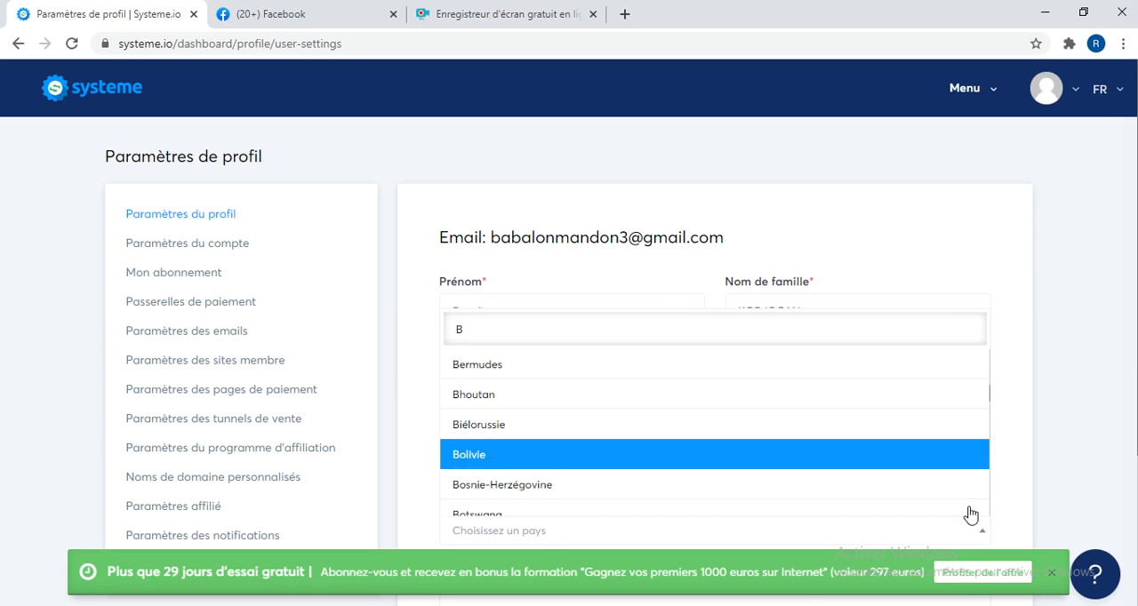
key("Up")
key("Up")
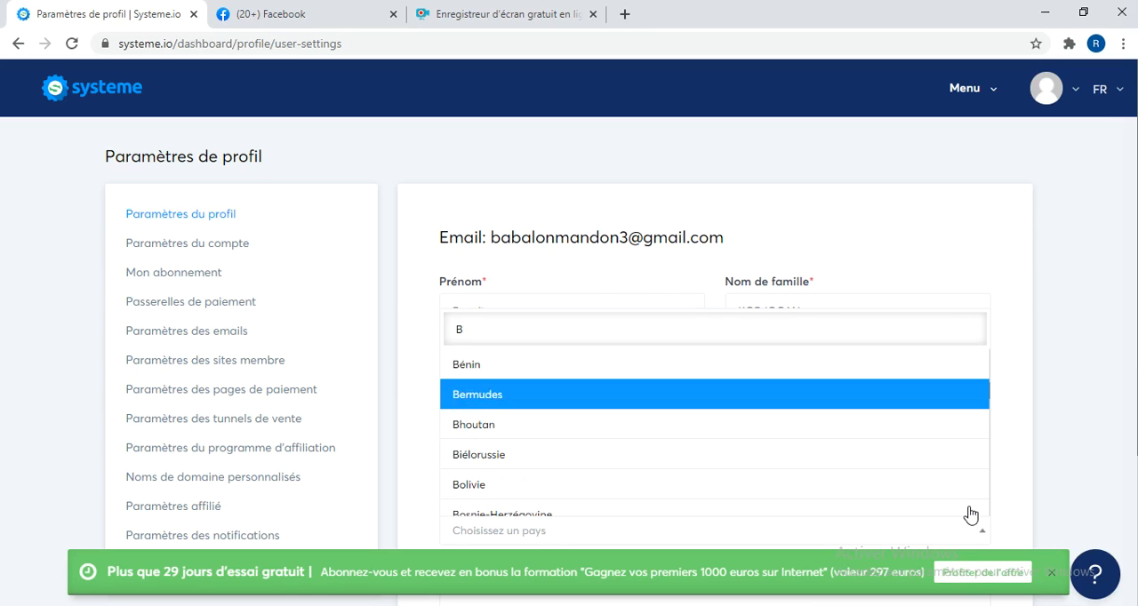
left_click(927, 365)
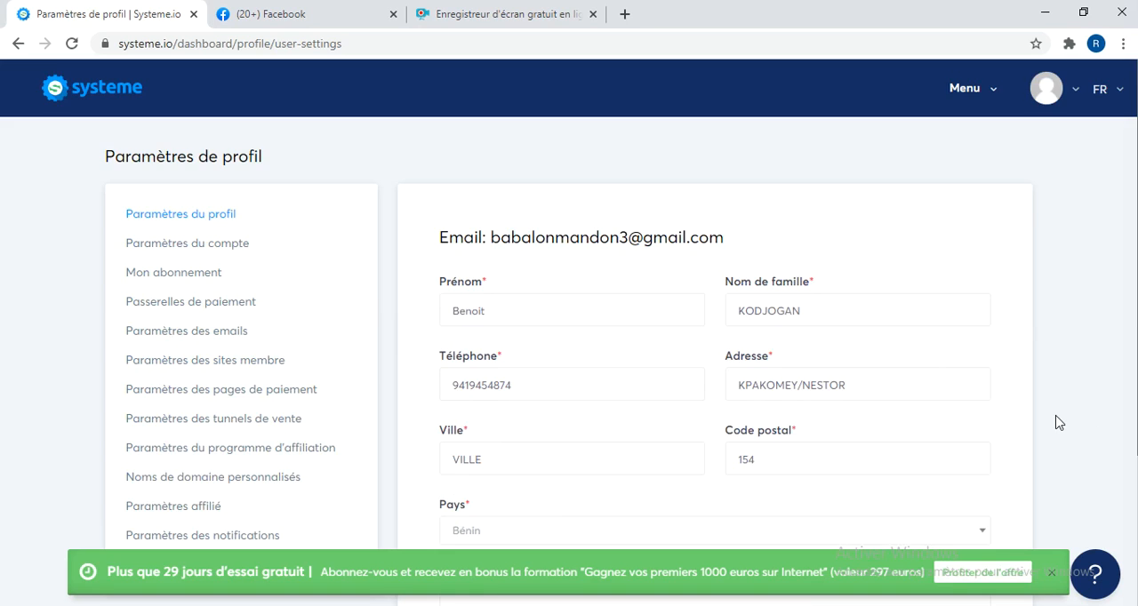
Save the completed profile settings with the SIRET field blank and un particulier as the client type.
scroll(1059, 423, "down", 3)
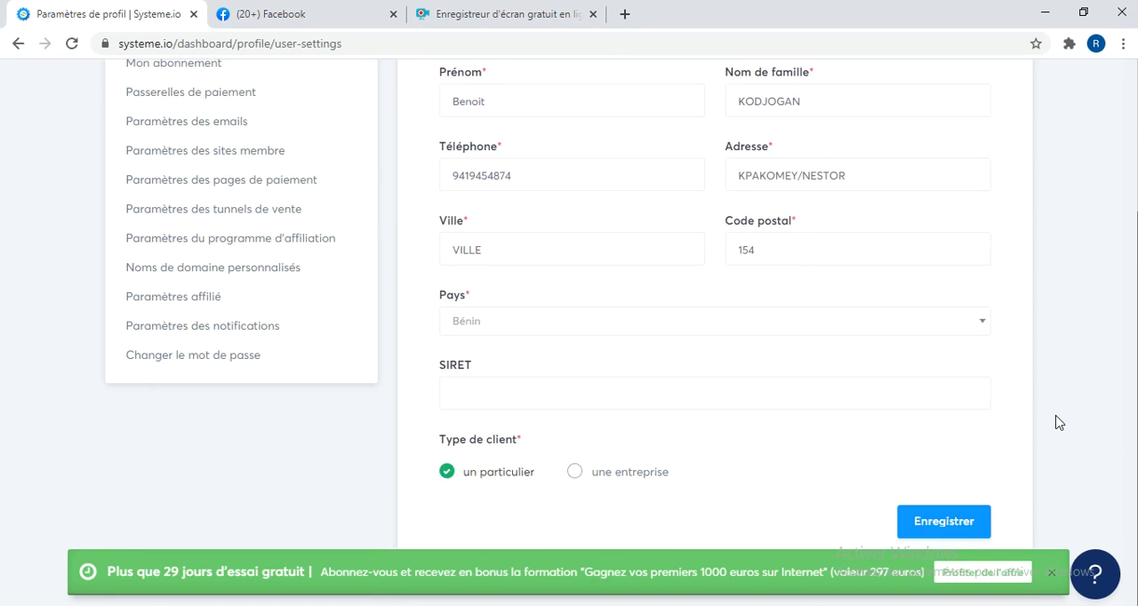
left_click(551, 398)
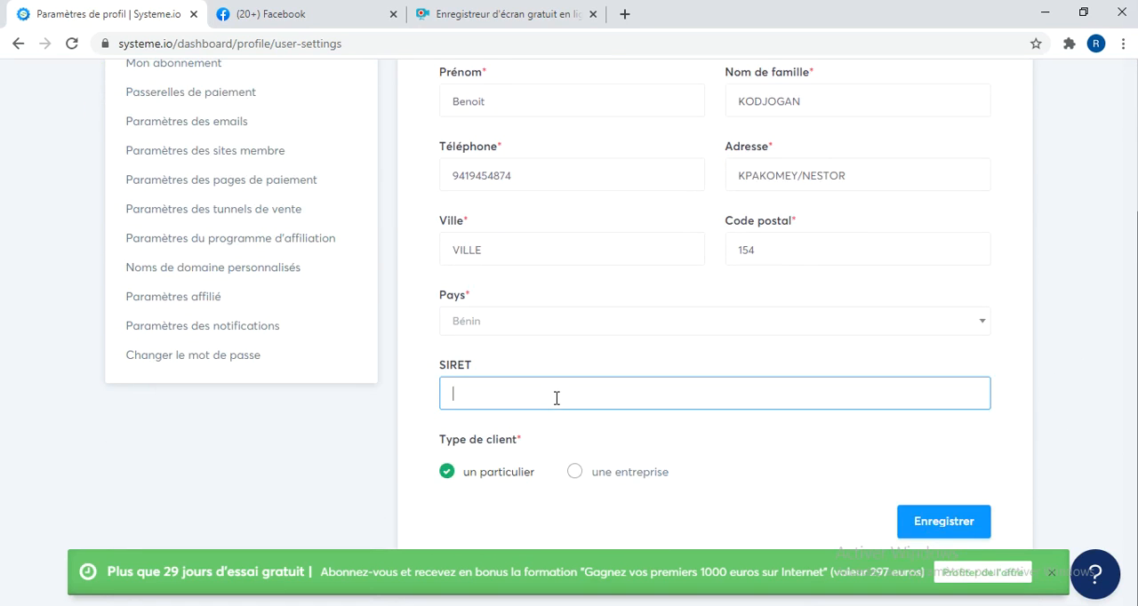
left_click(647, 442)
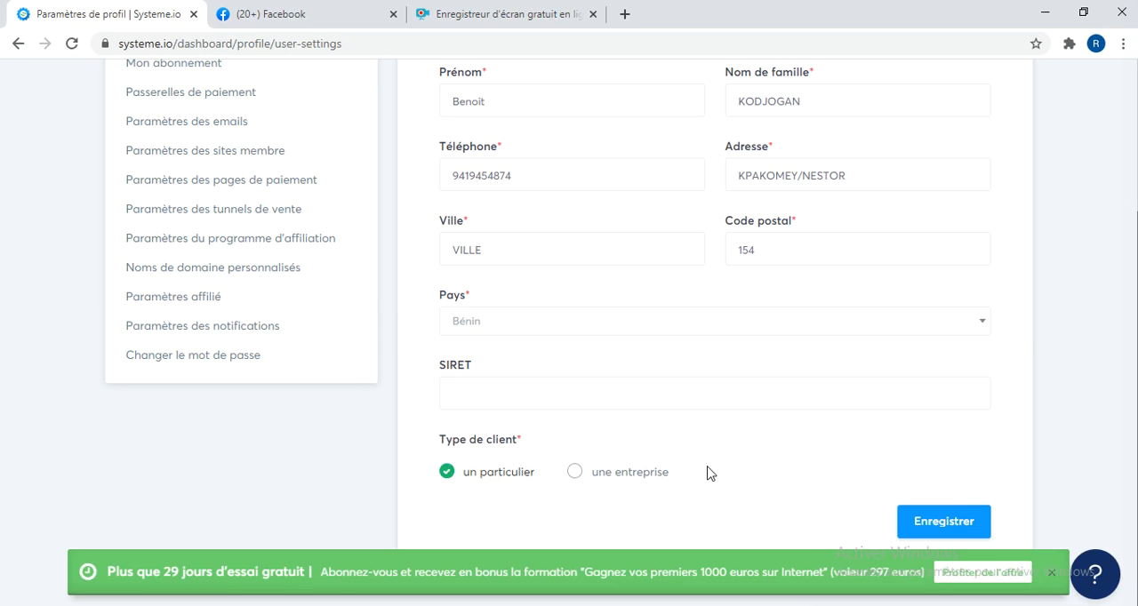
left_click(973, 525)
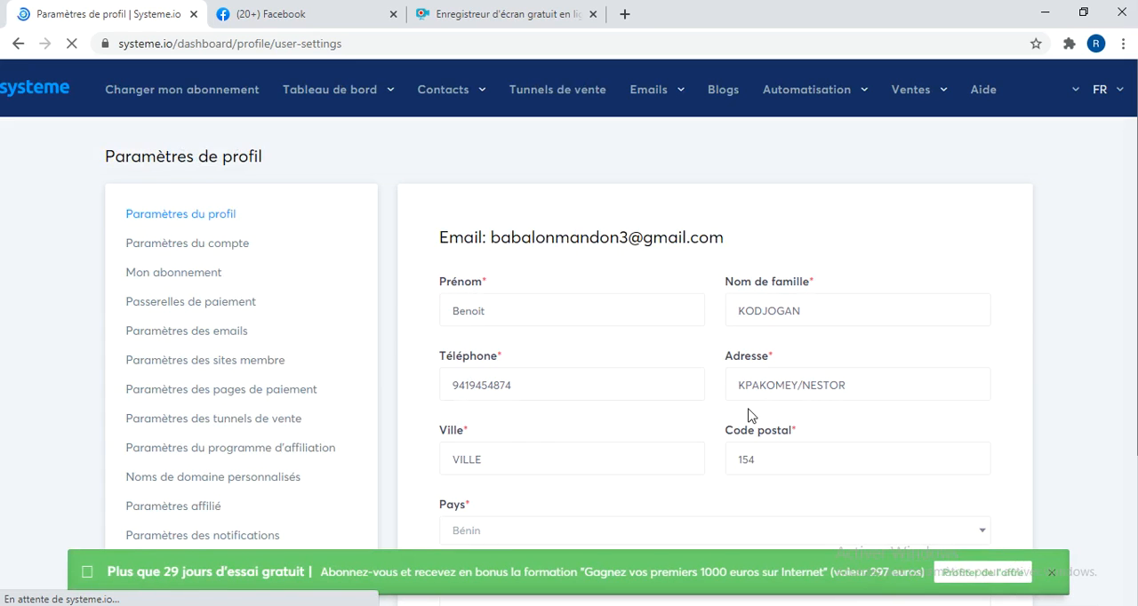
Open the account settings (Paramètres du compte) and view the languages offered for the account.
left_click(196, 247)
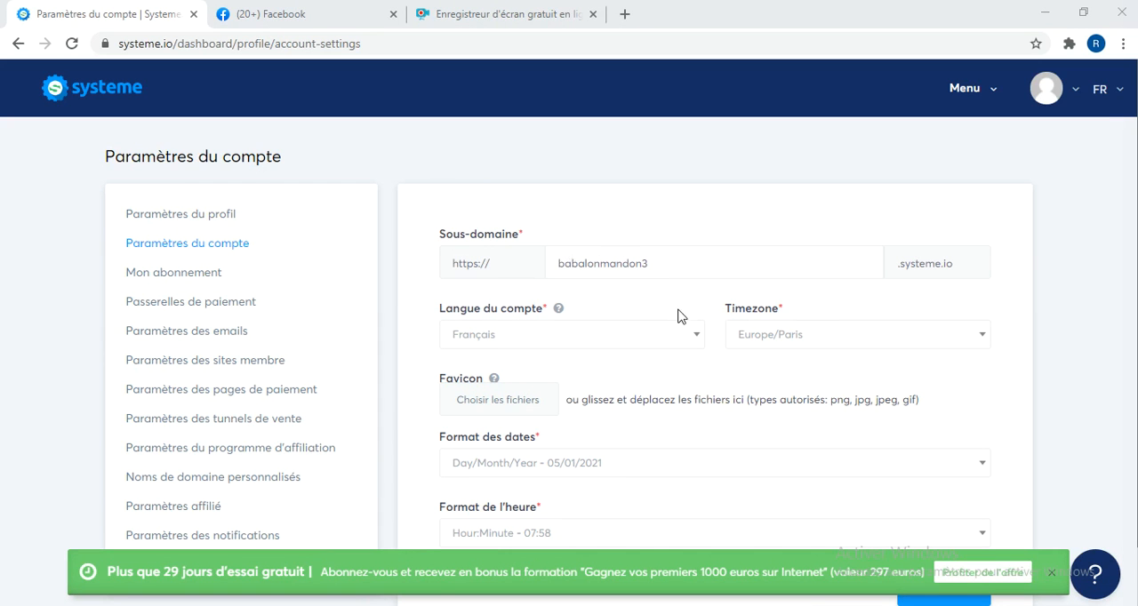
left_click(641, 346)
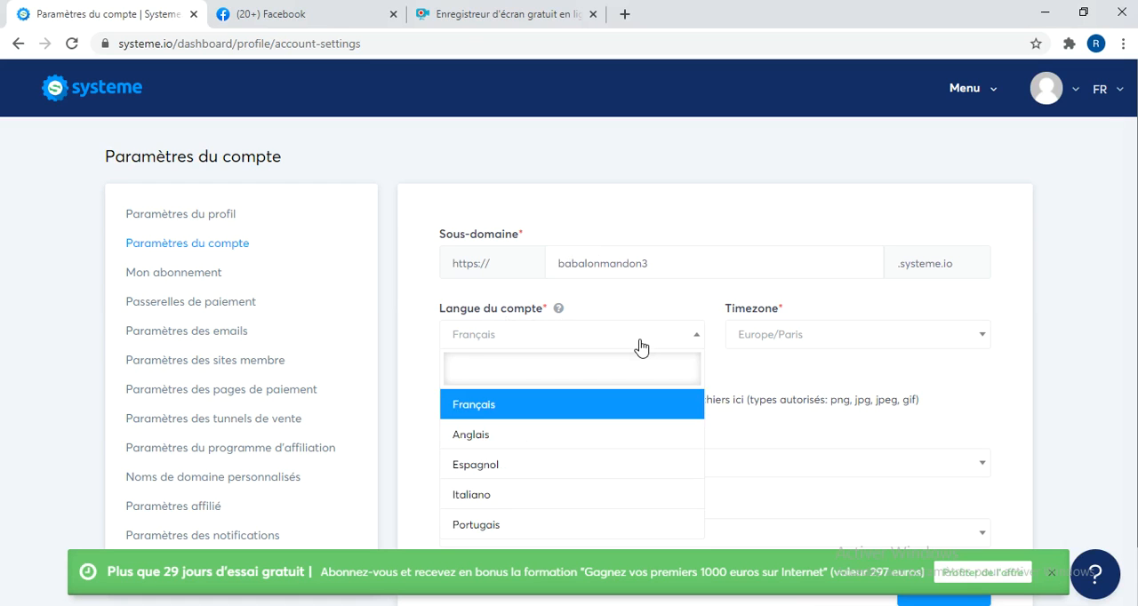
left_click(642, 346)
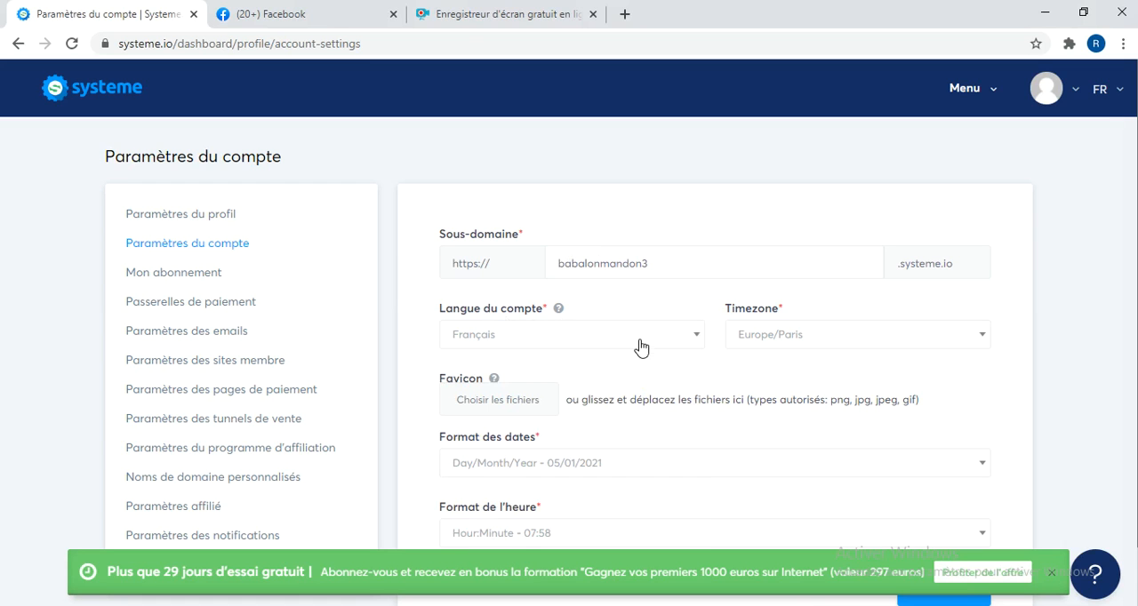
Look through the Timezone options in the account settings, from the Europe entries down to the Pacific ones.
left_click(763, 343)
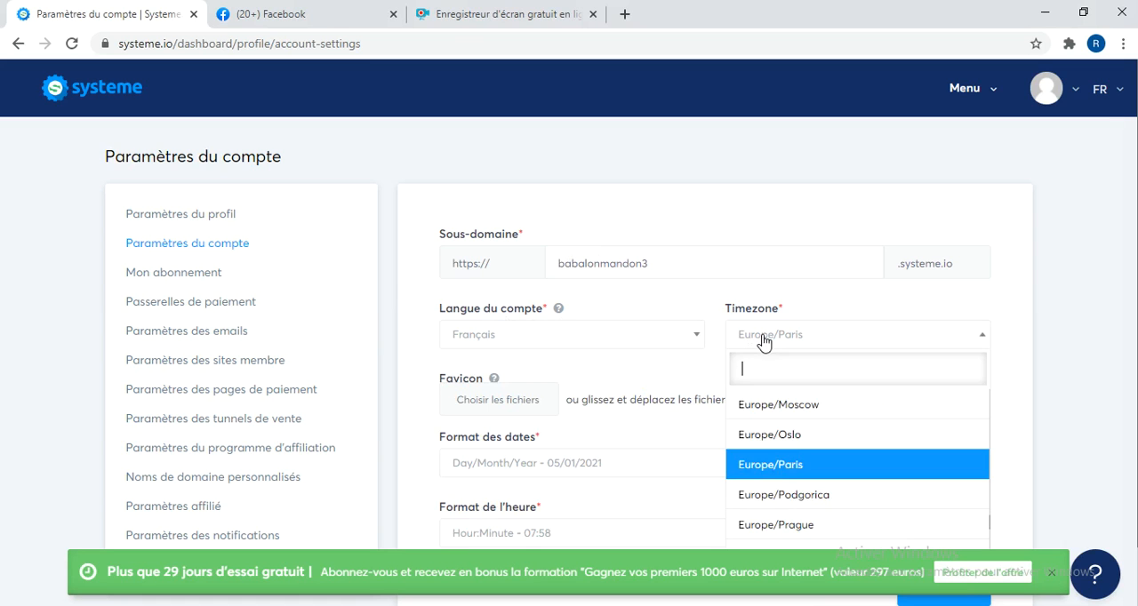
key("Down")
key("Down")
key("Down")
key("Down")
key("Down")
key("Down")
key("Down")
key("Down")
key("Down")
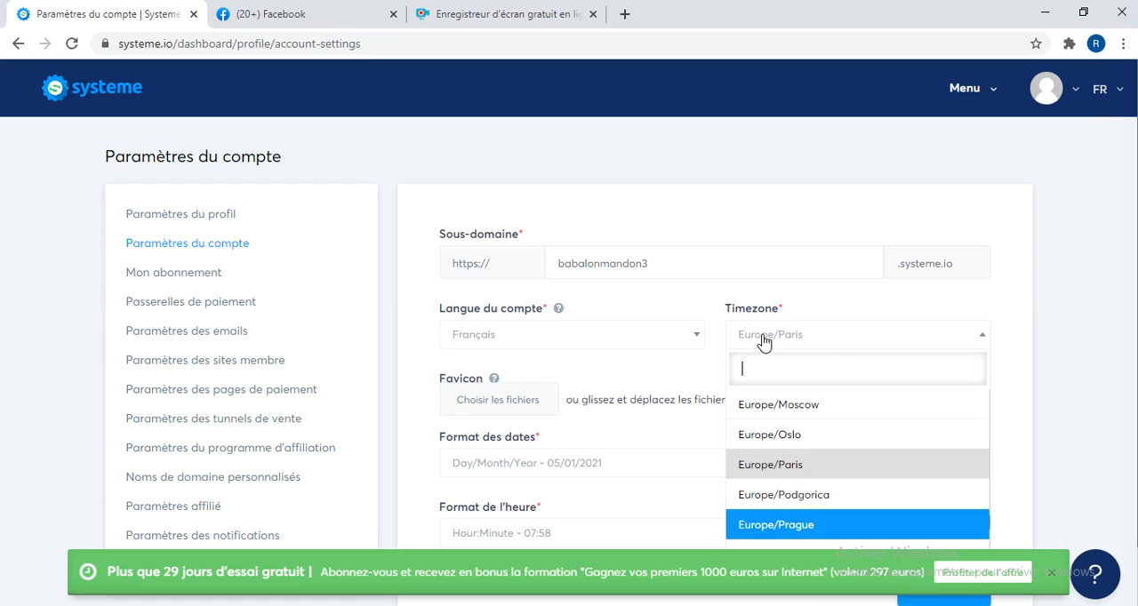
key("Down")
key("Down")
key("Down")
key("Down")
key("Down")
key("Down")
key("Down")
key("Down")
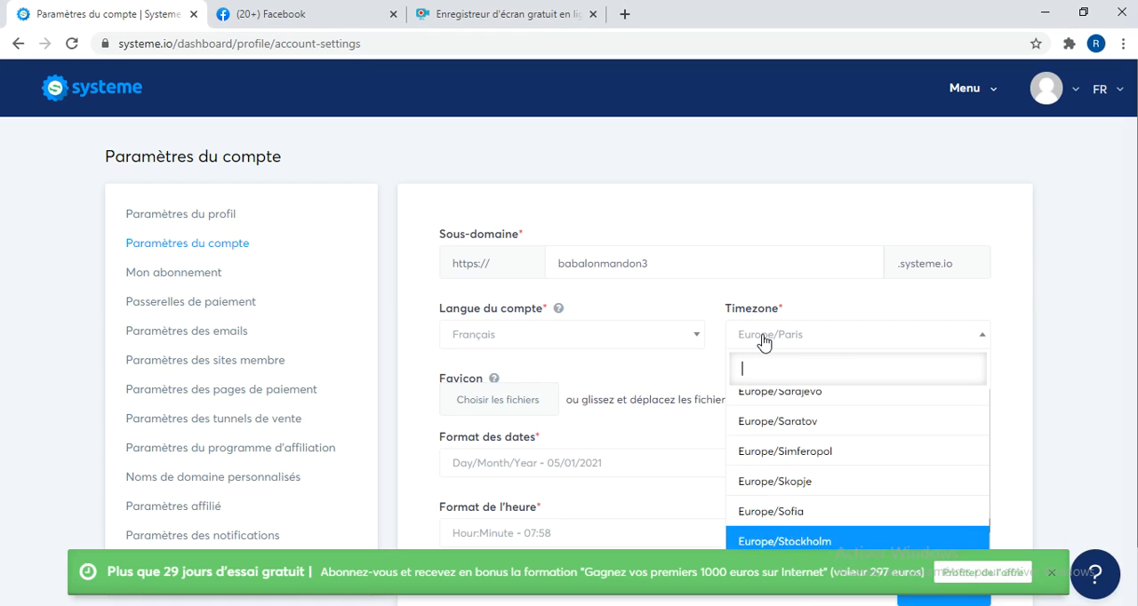
key("Down")
key("Down")
key("Down")
key("Down")
key("Down")
key("Down")
key("Down")
key("Down")
key("Down")
key("Down")
key("Down")
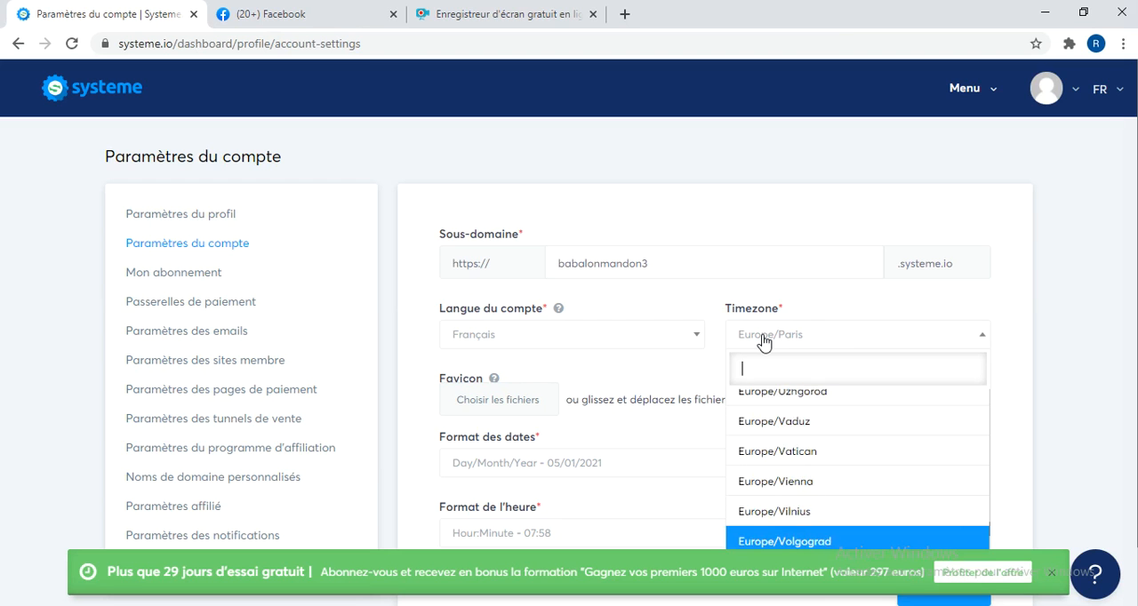
key("Down")
key("Down")
key("Down")
key("Down")
key("Down")
key("Down")
key("Down")
key("Down")
key("Down")
key("Down")
key("Down")
key("Down")
key("Down")
key("Down")
key("Down")
key("Down")
key("Down")
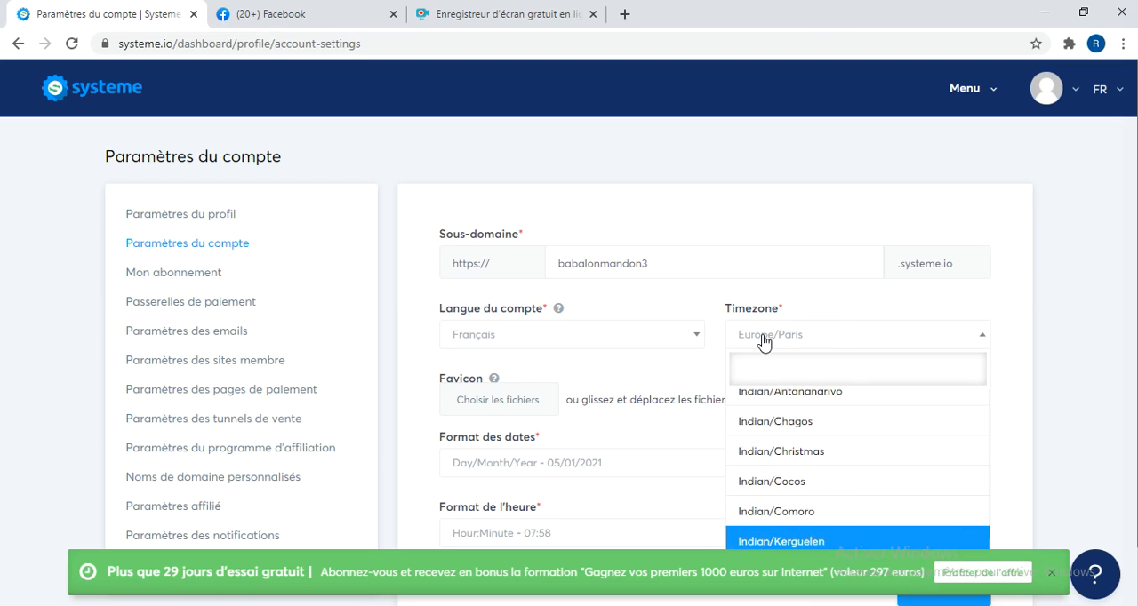
key("Down")
key("Down")
key("Down")
key("Down")
key("Down")
key("Down")
key("Down")
key("Down")
key("Down")
key("Down")
key("Down")
key("Down")
key("Down")
key("Down")
key("Down")
key("Down")
key("Down")
key("Down")
key("Down")
key("Down")
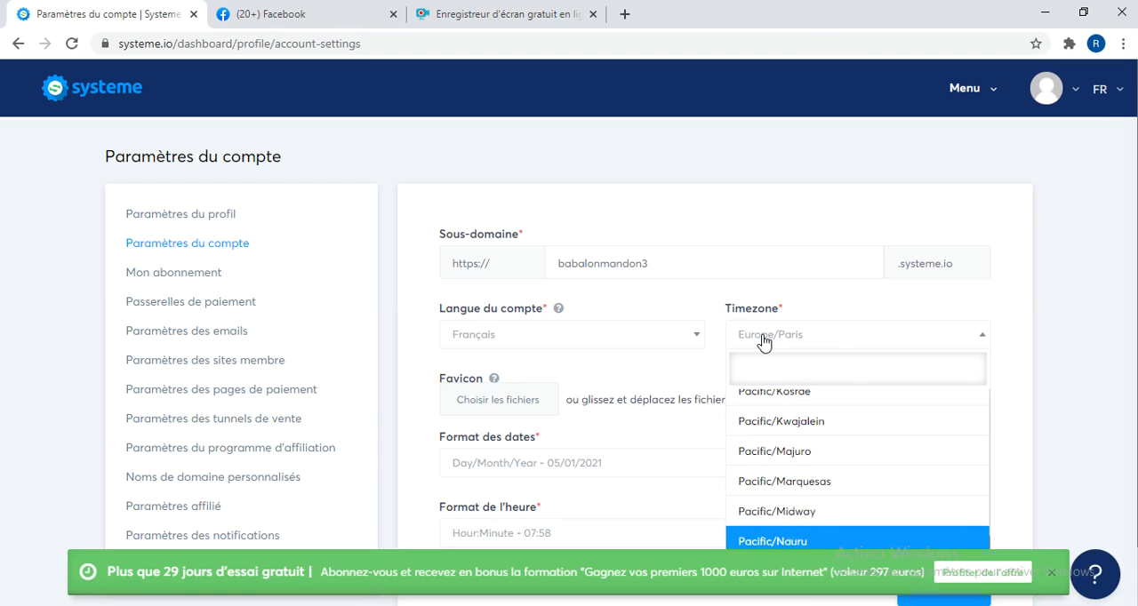
left_click(691, 369)
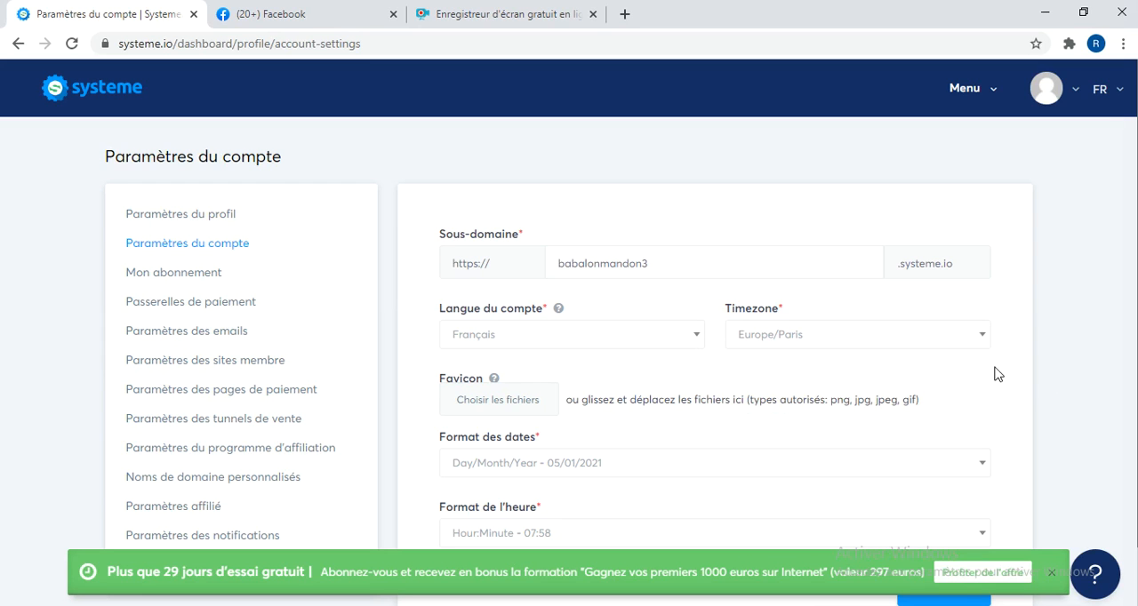
Check the date format option and save the account settings.
scroll(997, 374, "down", 1)
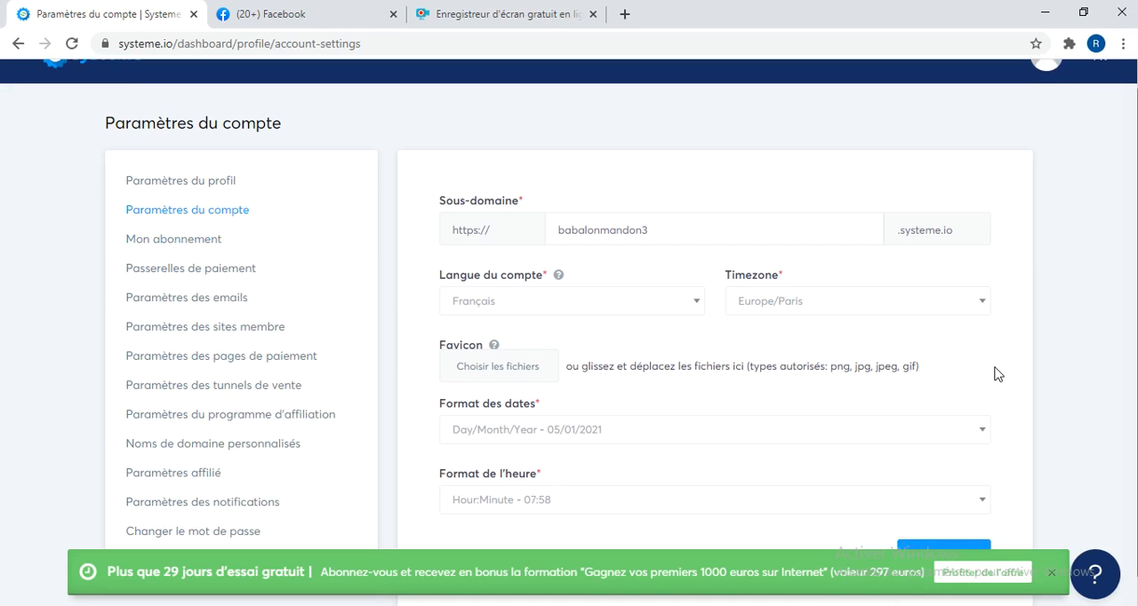
scroll(997, 374, "down", 1)
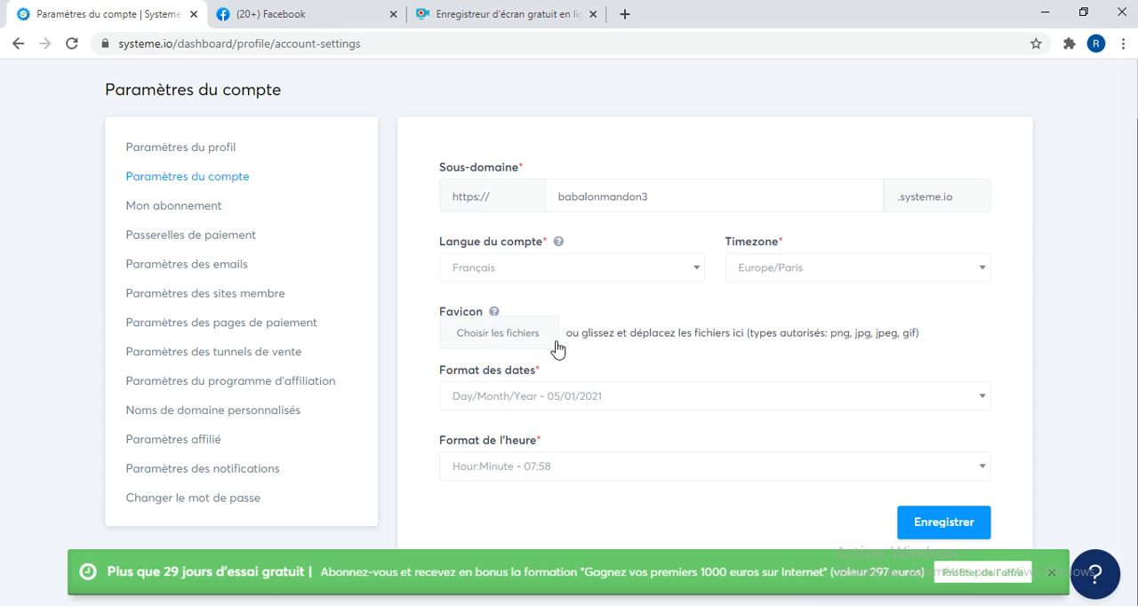
left_click(508, 400)
left_click(508, 400)
scroll(1055, 523, "down", 1)
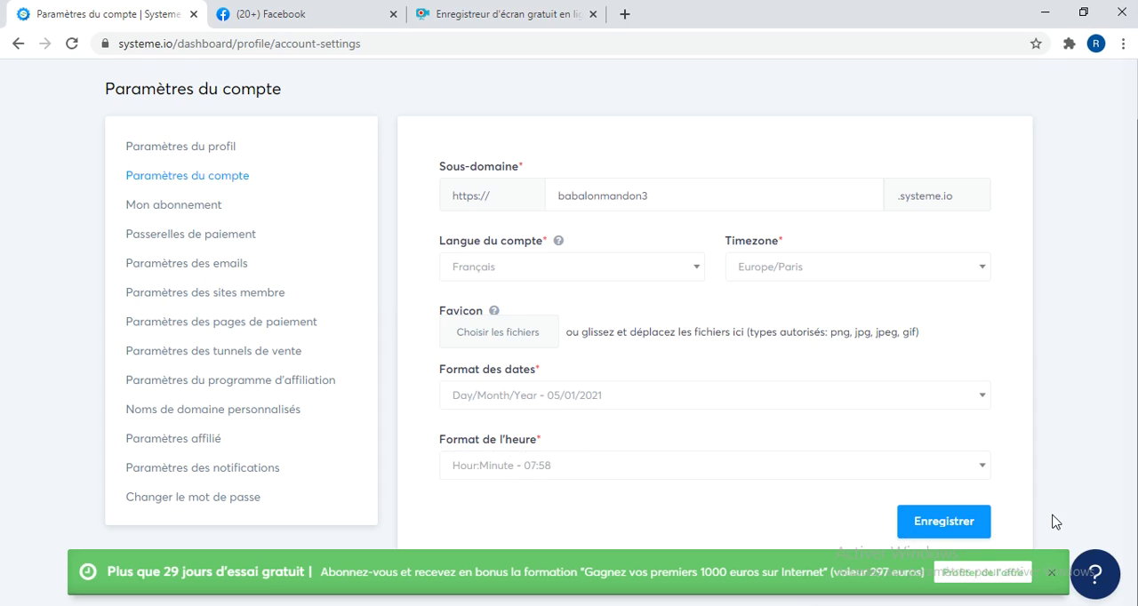
left_click(934, 525)
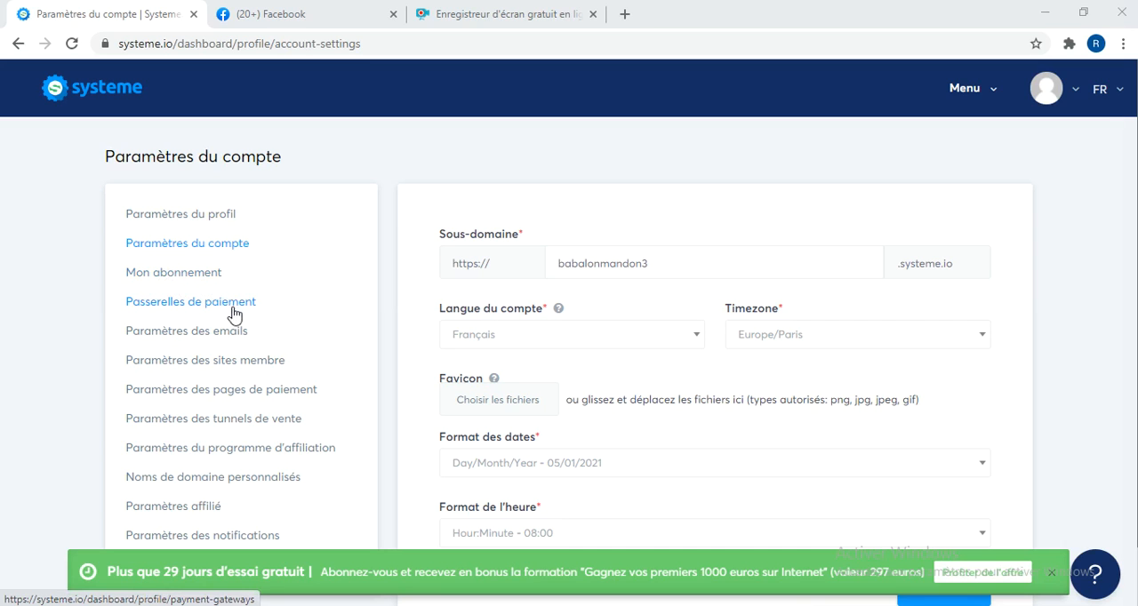
View the payment gateways page for connecting Stripe and Paypal, and open the email settings (Paramètres des emails).
left_click(192, 282)
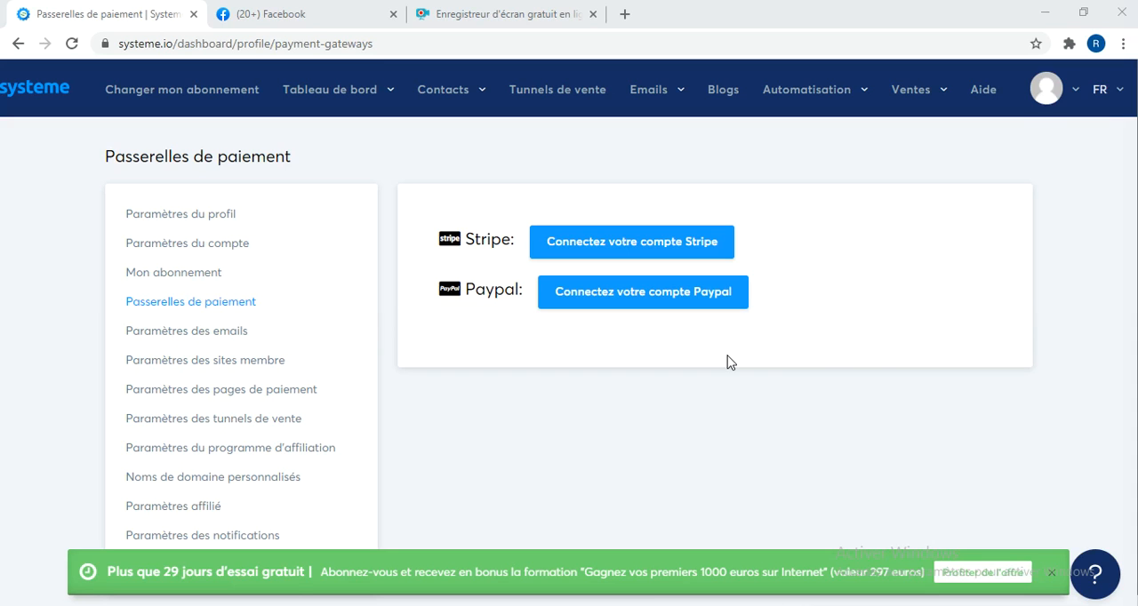
left_click(187, 335)
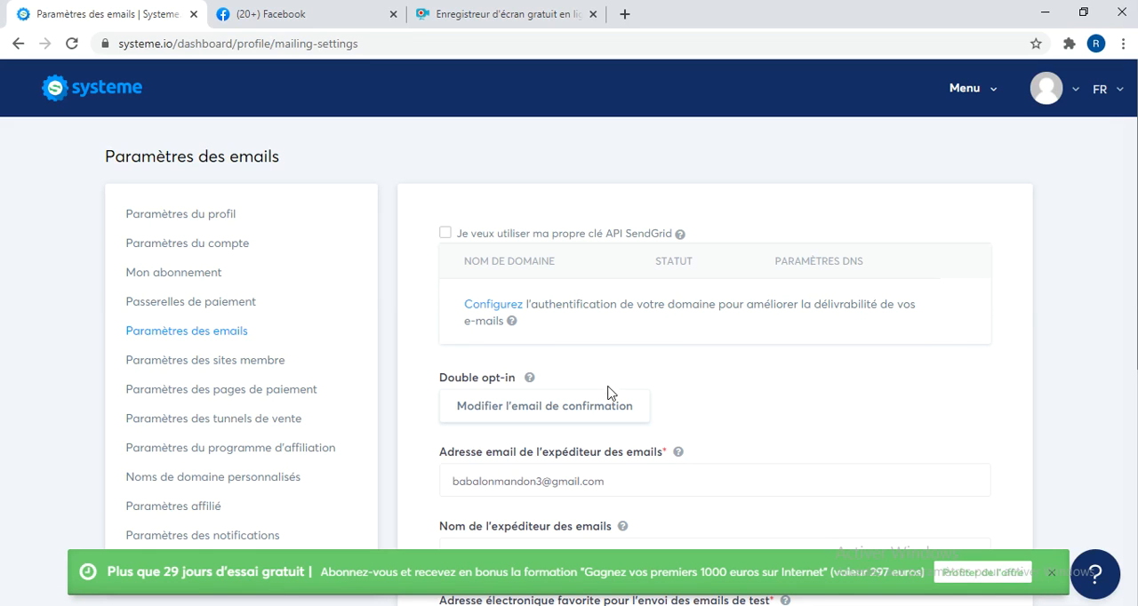
Examine the sender email address in the email settings.
left_click(526, 481)
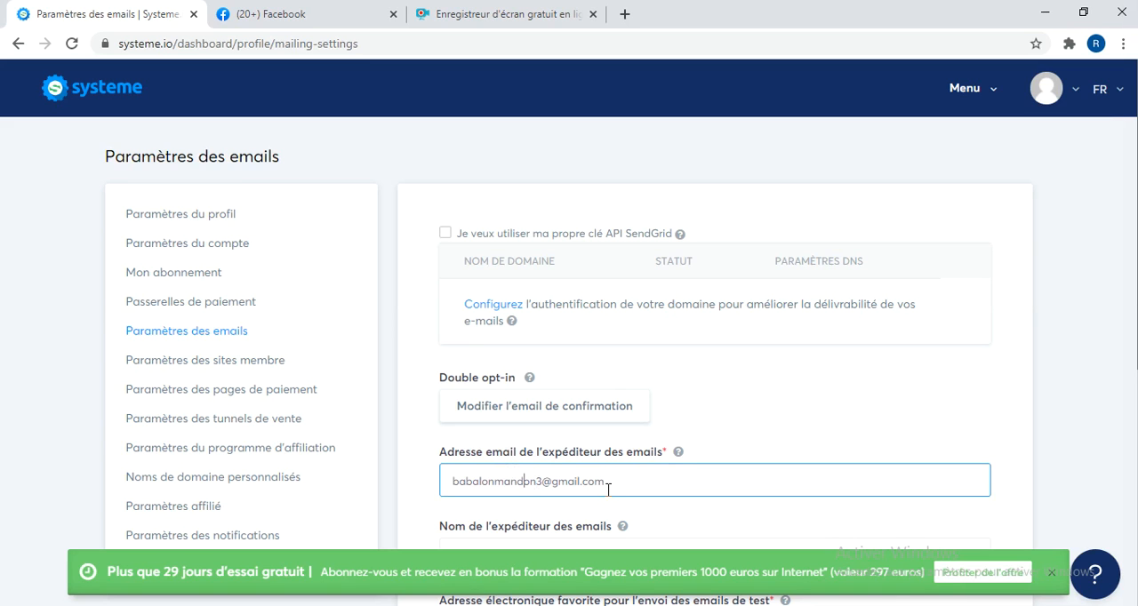
key("End")
left_click(1057, 378)
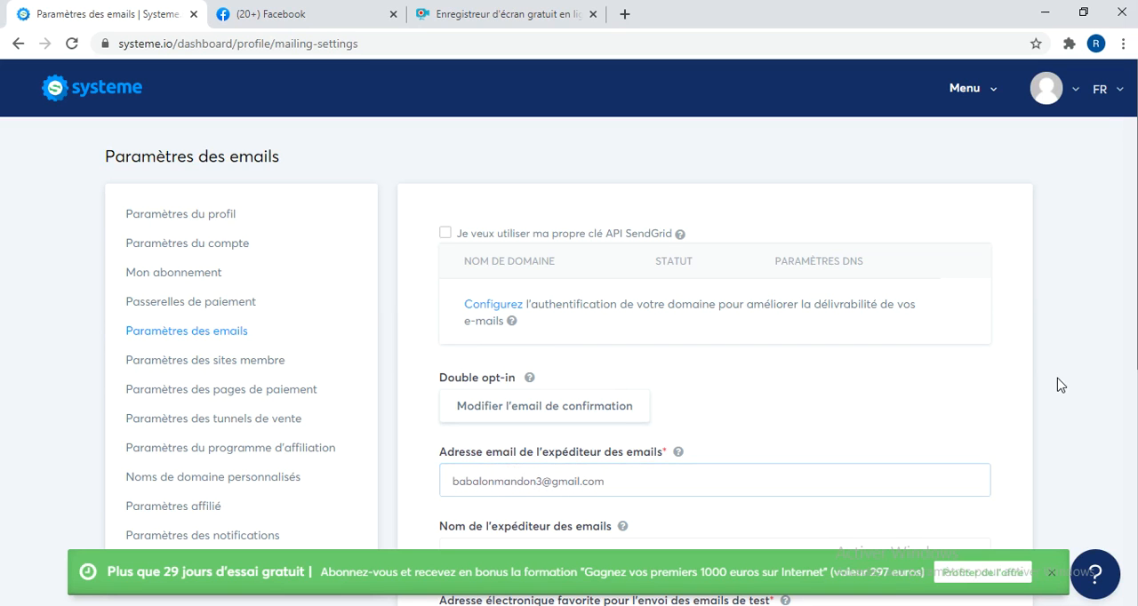
scroll(1058, 384, "down", 4)
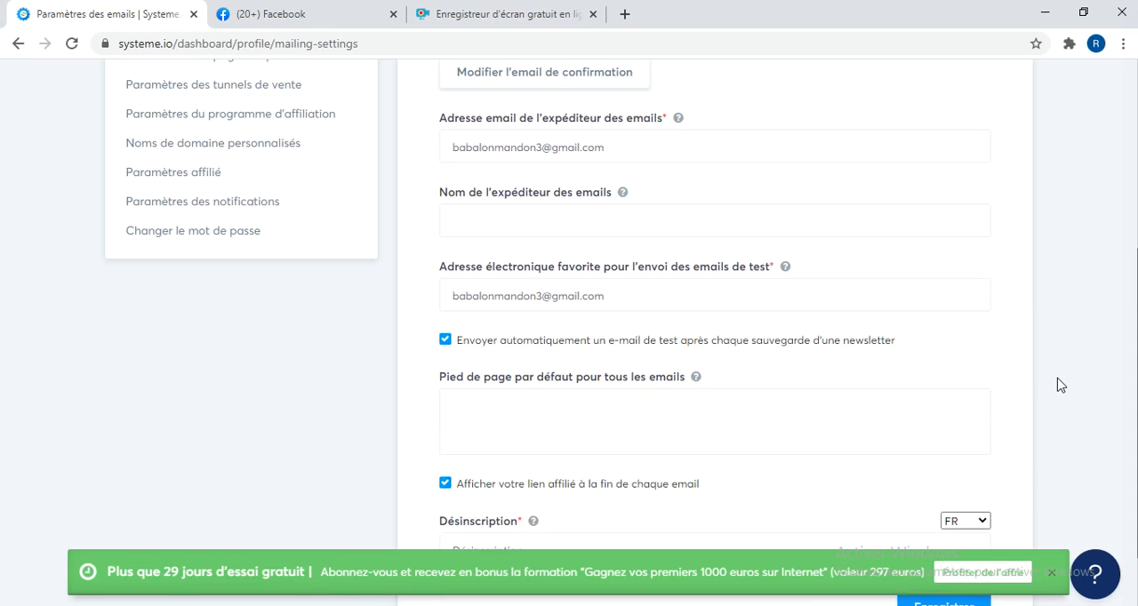
left_click(614, 146)
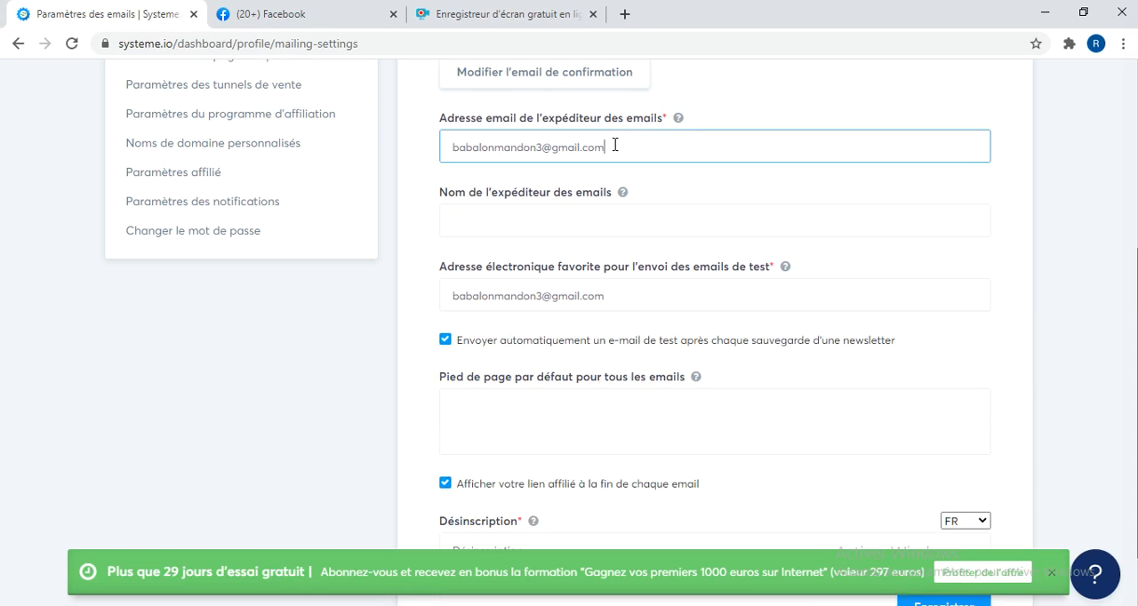
left_click_drag(615, 146, 455, 144)
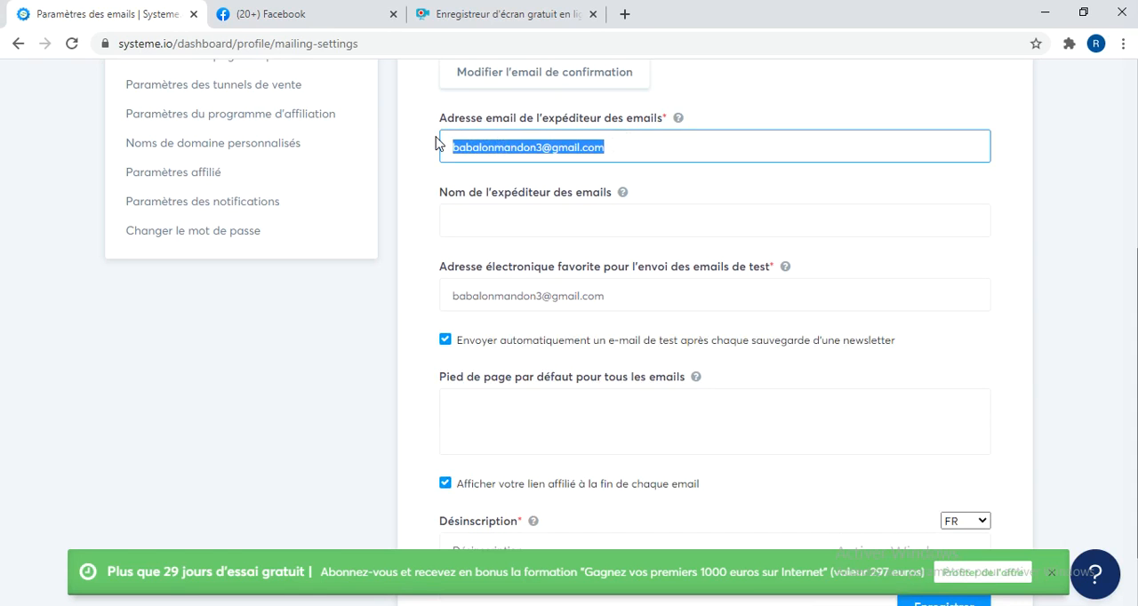
left_click(492, 151)
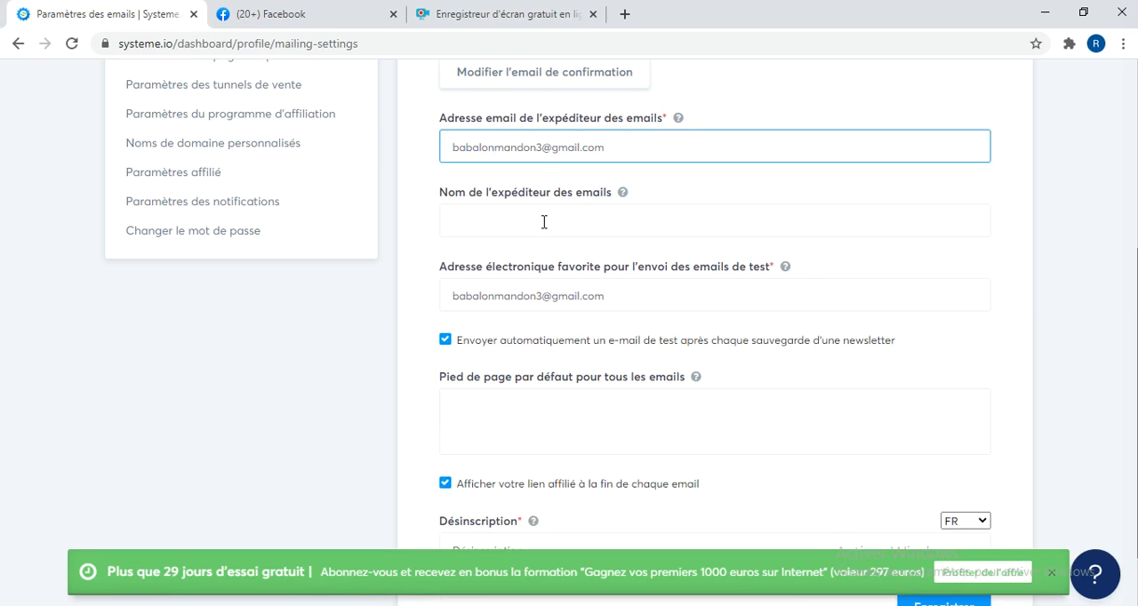
Fill in the name of the email sender from the first saved suggestion and check the address for test emails.
left_click(544, 221)
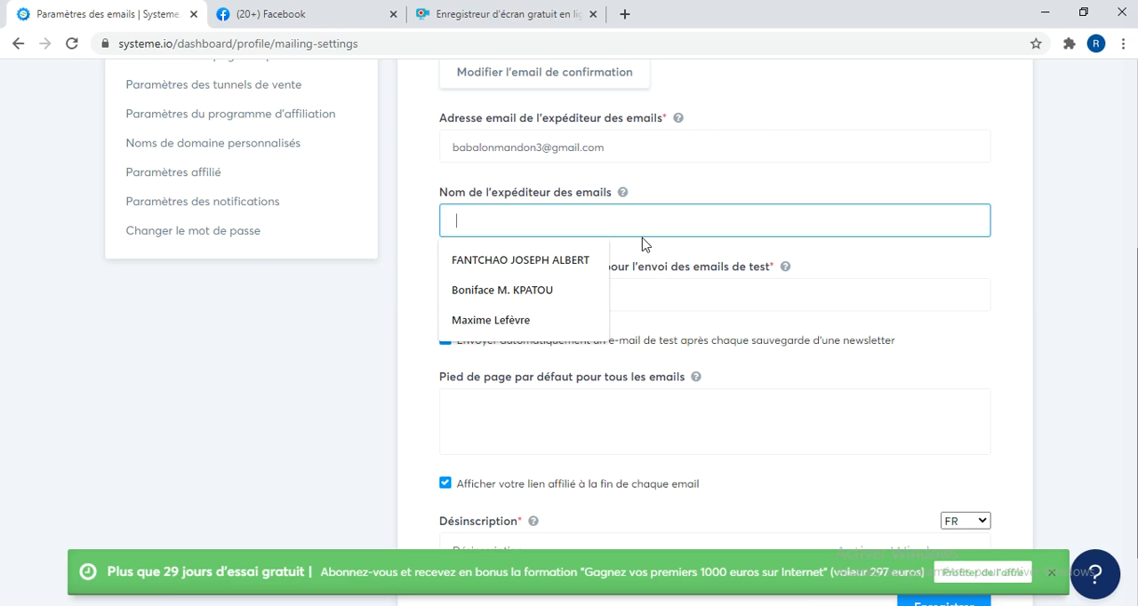
left_click(582, 260)
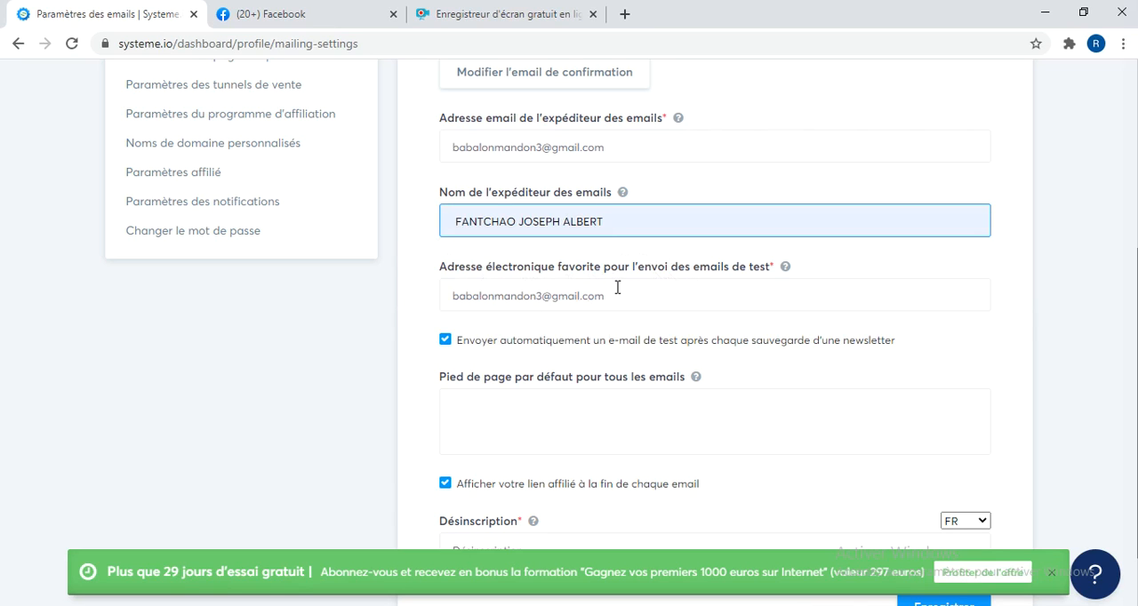
left_click_drag(640, 288, 348, 290)
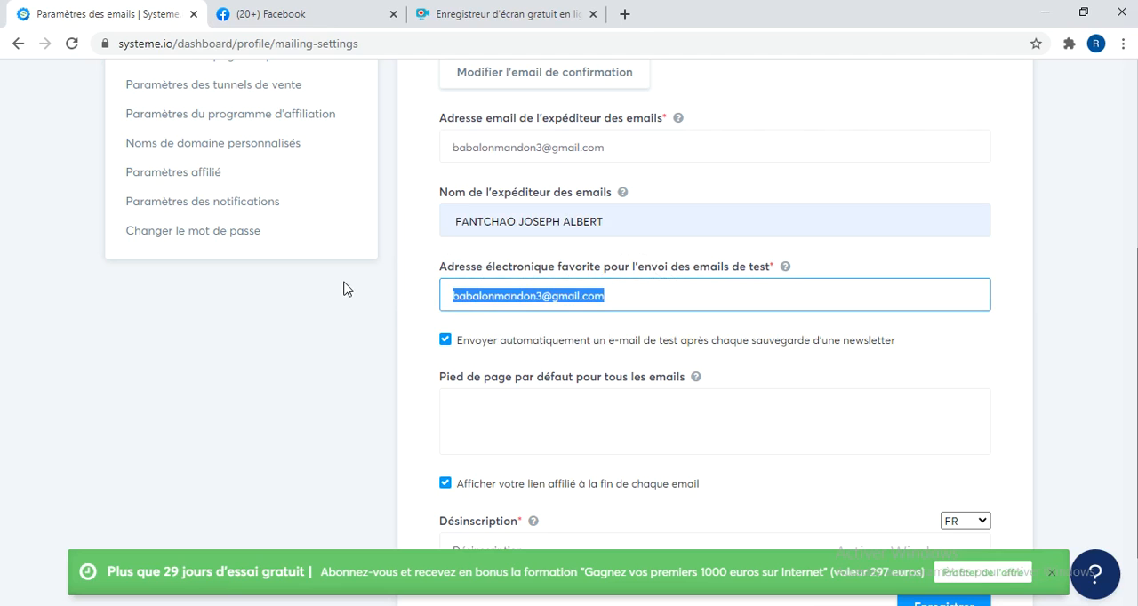
left_click(531, 325)
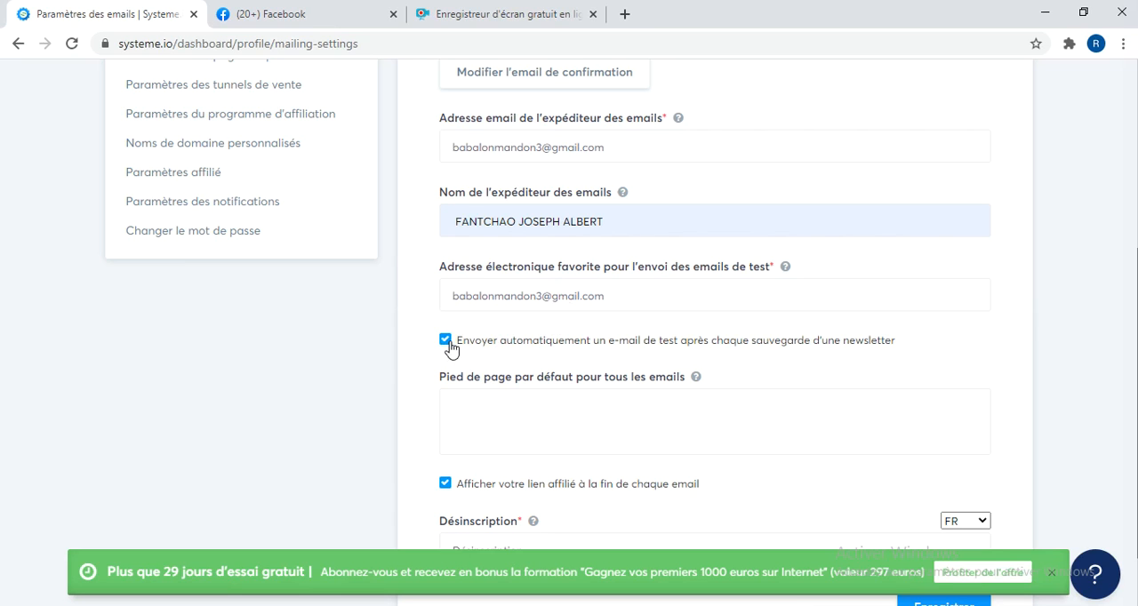
left_click_drag(622, 301, 437, 306)
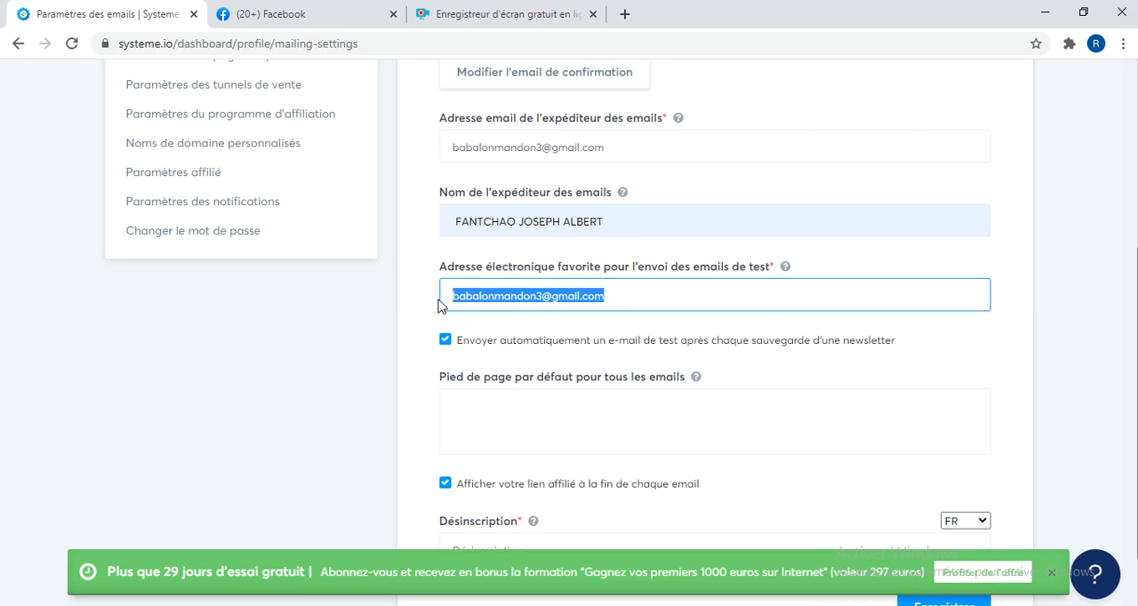
Check the default email footer field and turn off displaying the affiliate link at the end of each email.
left_click(492, 404)
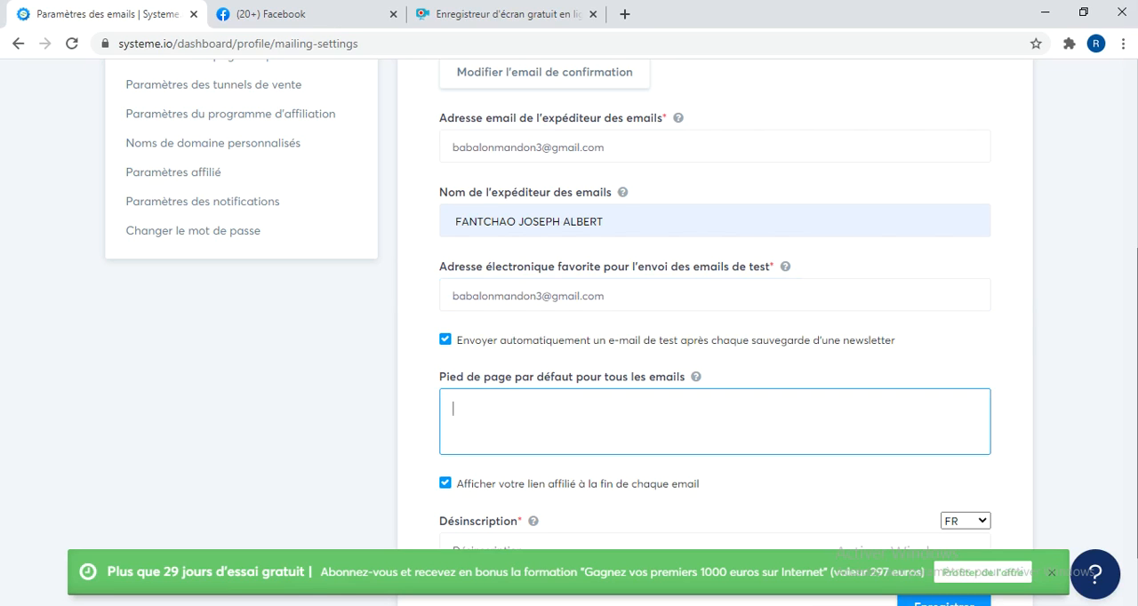
key("alt+Tab")
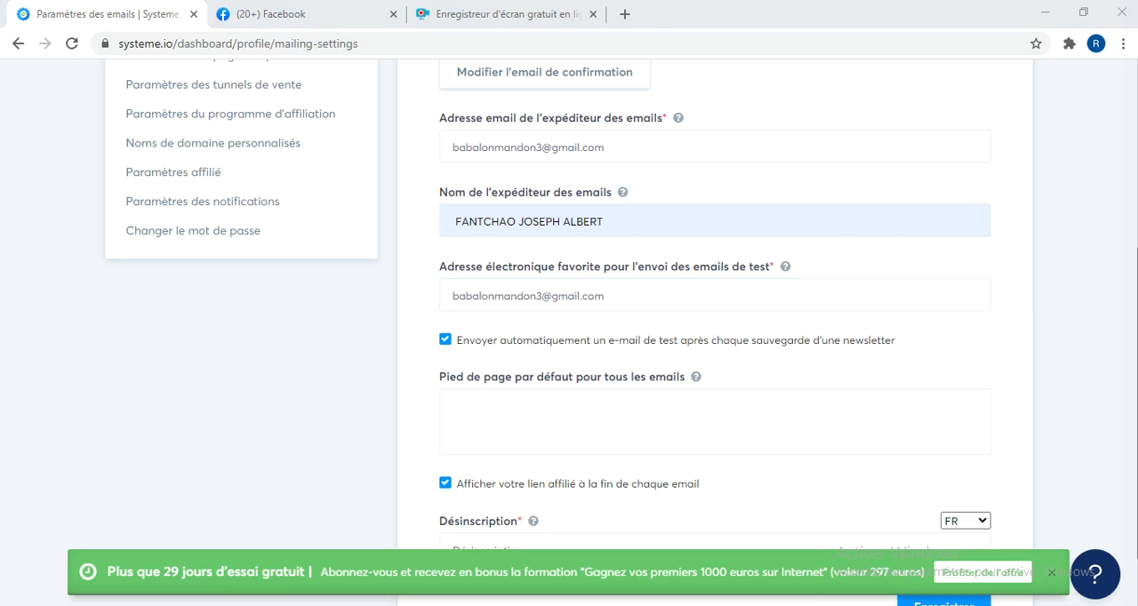
left_click(599, 404)
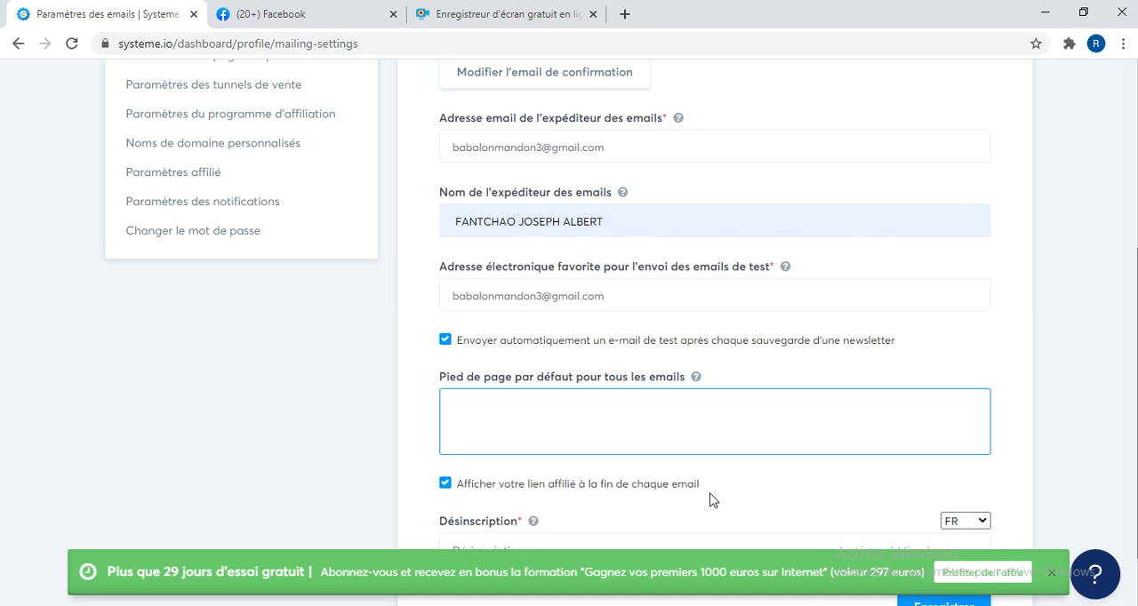
left_click(757, 489)
scroll(758, 489, "down", 1)
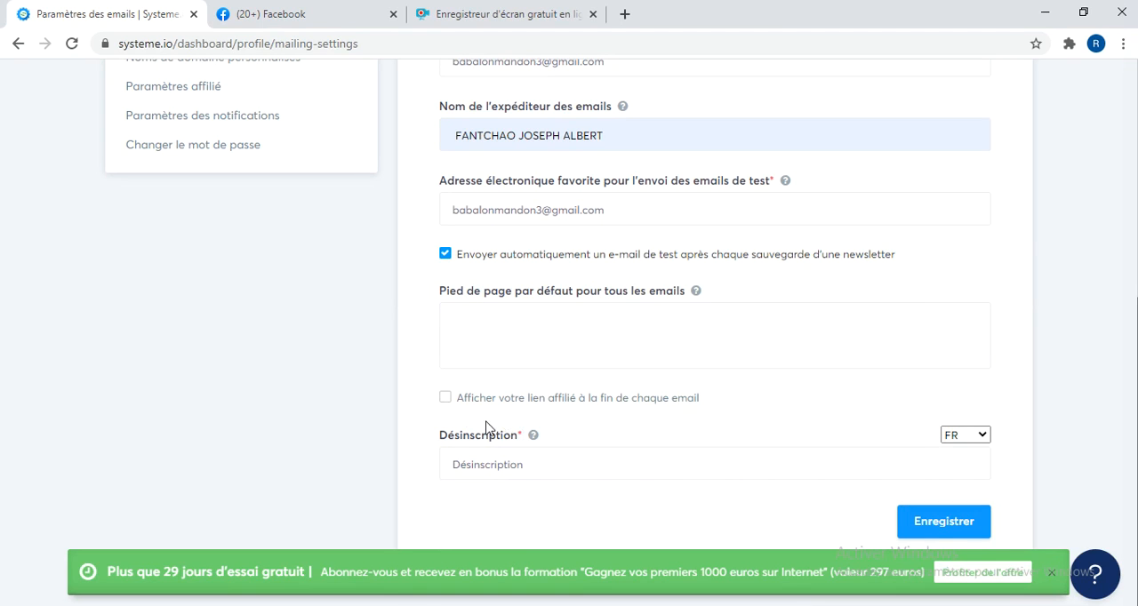
Re-enable the affiliate link display and insert "Si vous ne souhaitez plus recevoir nos e-mail, vous pouvez vous" before "Désinscription" in the unsubscribe text.
left_click(444, 402)
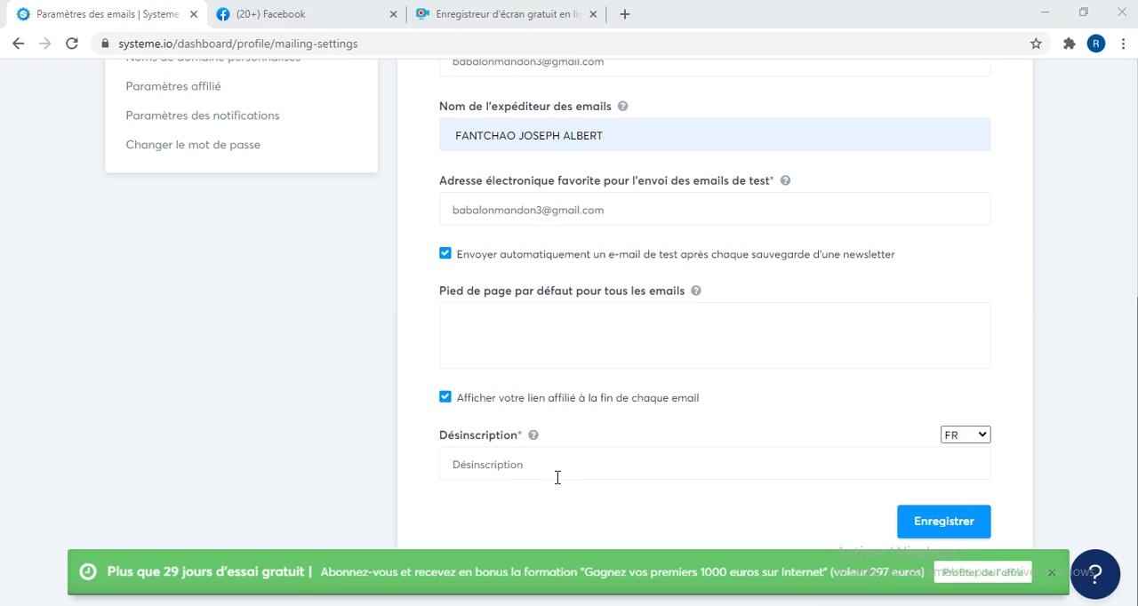
left_click(456, 464)
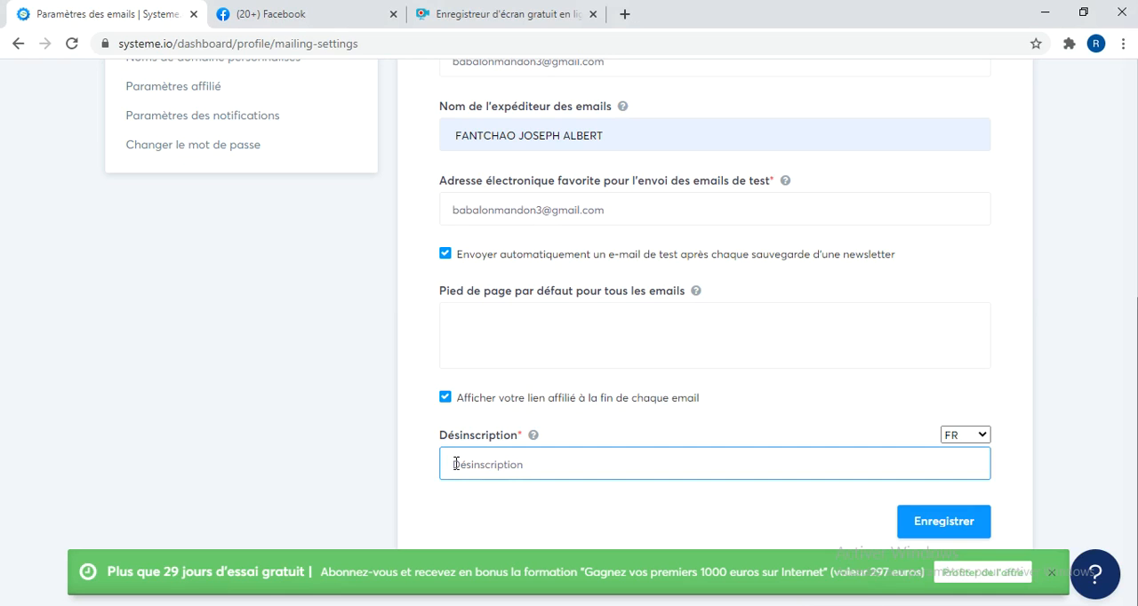
type("S")
type("i vous")
type(" ne souh")
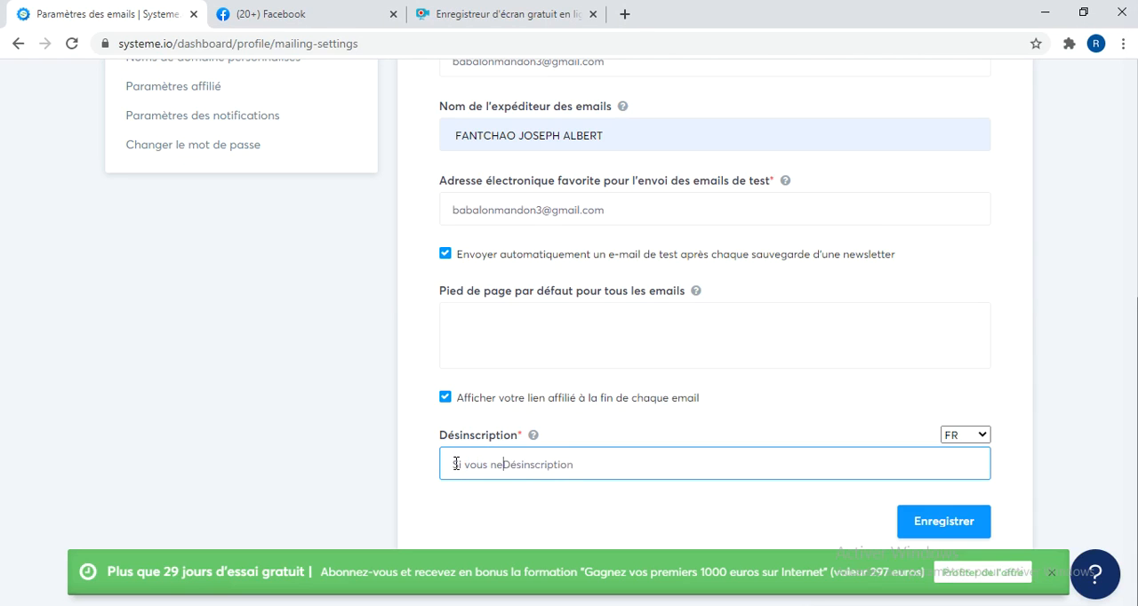
type("aitez plu")
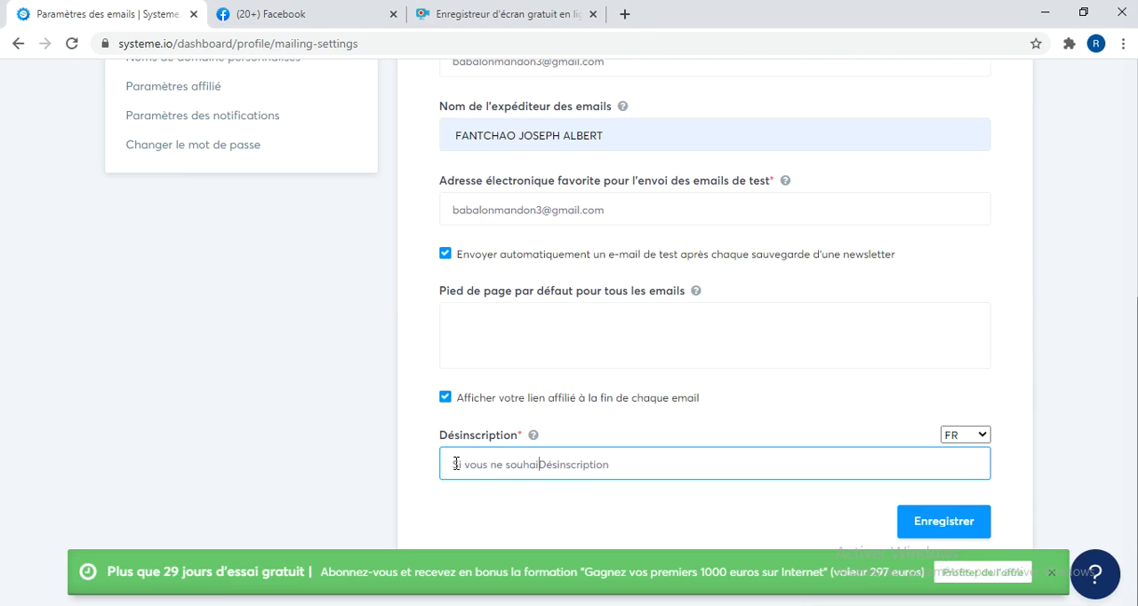
type("s recevo")
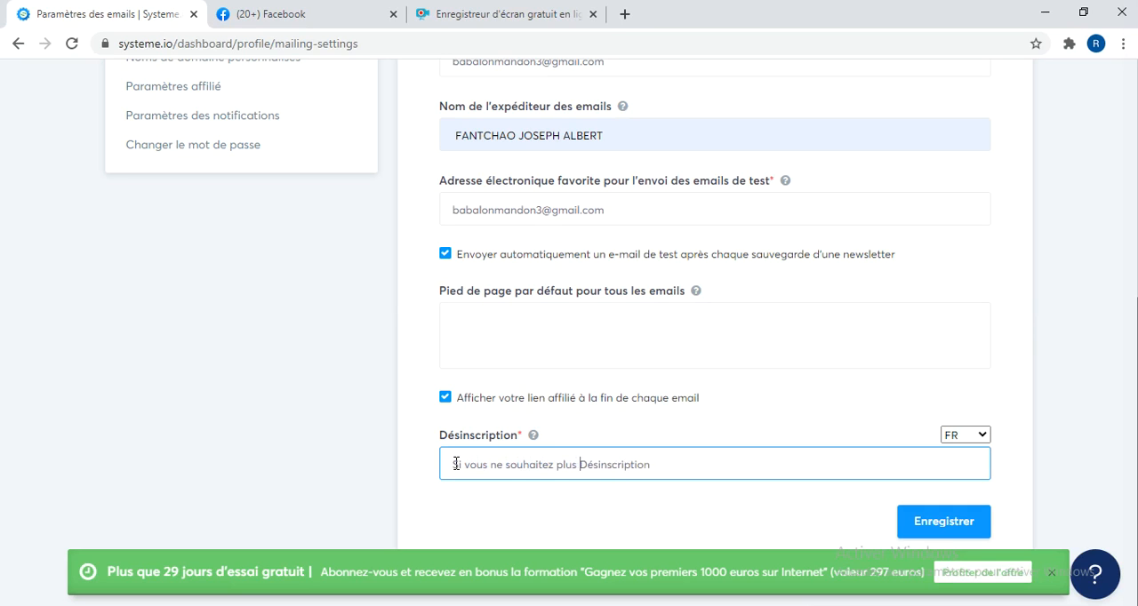
type("ir nos ")
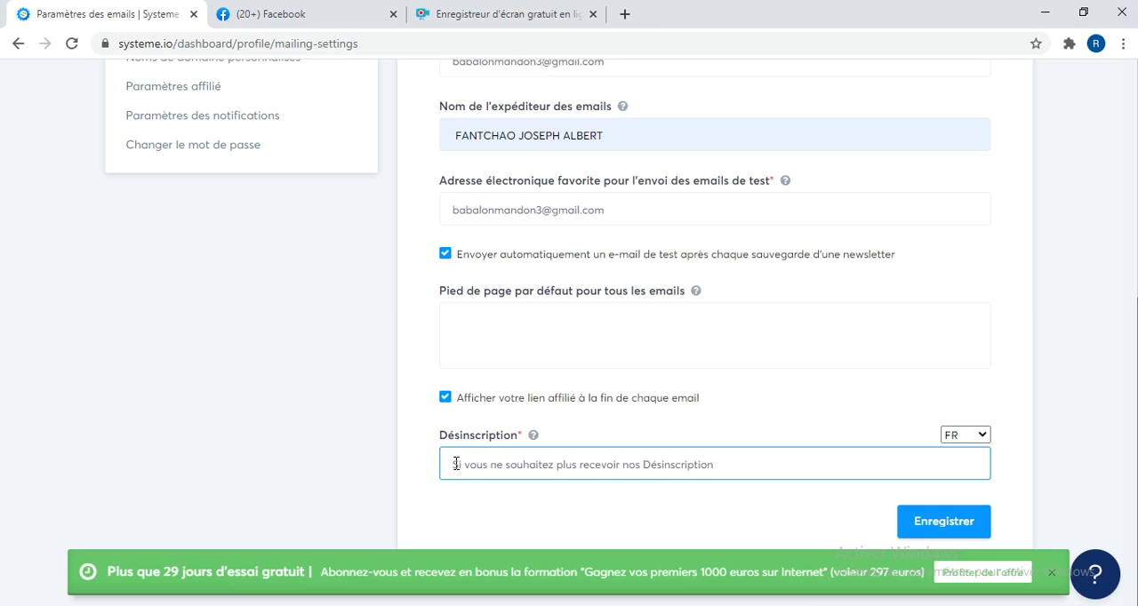
type("e-mail")
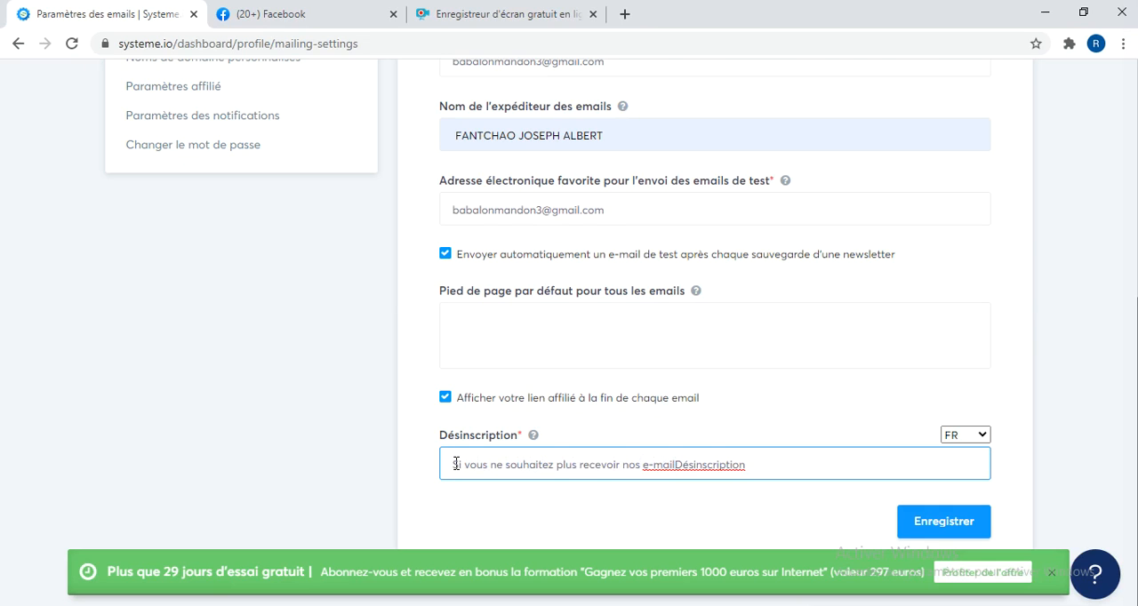
type(", vous ")
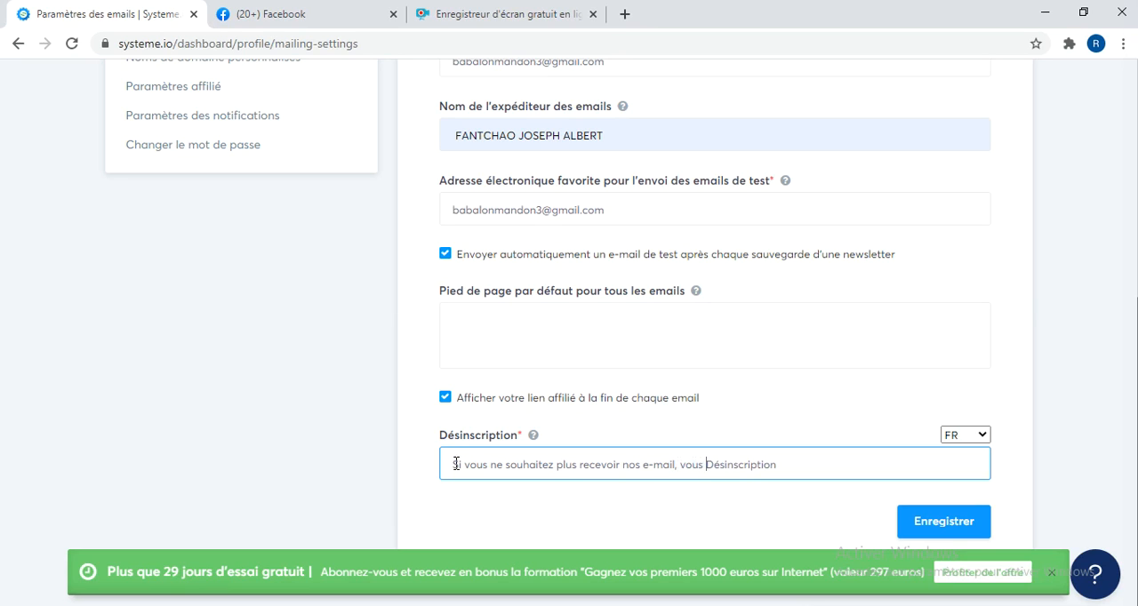
type("pouvez vo")
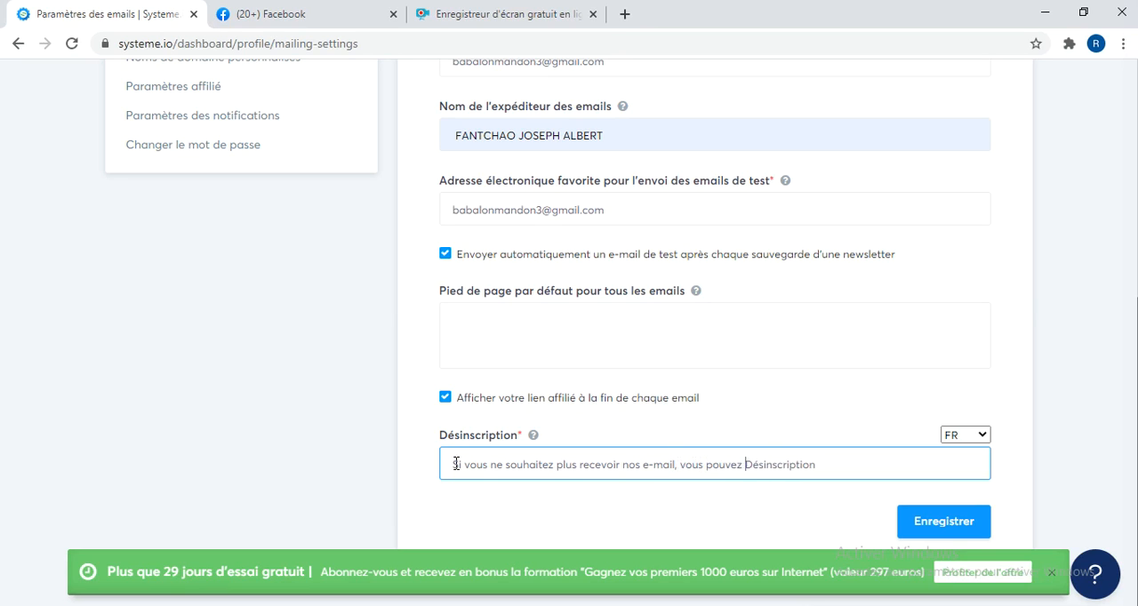
type("us d")
Change the final word of the unsubscribe text to "Désinscrire".
key("BackSpace")
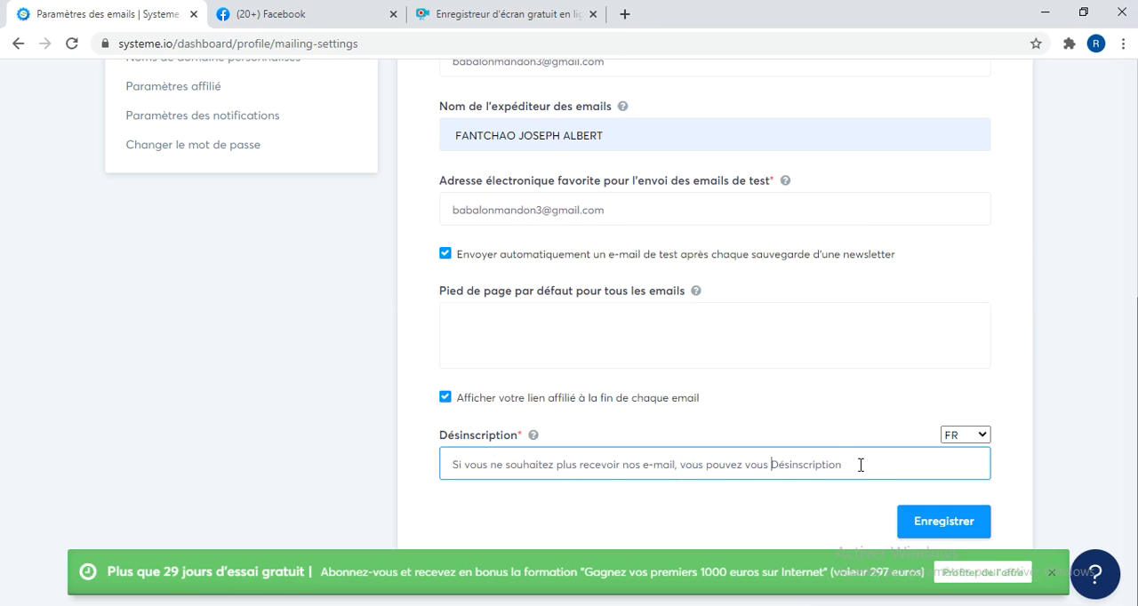
key("BackSpace")
key("BackSpace")
key("BackSpace")
key("BackSpace")
type("ire")
left_click(841, 492)
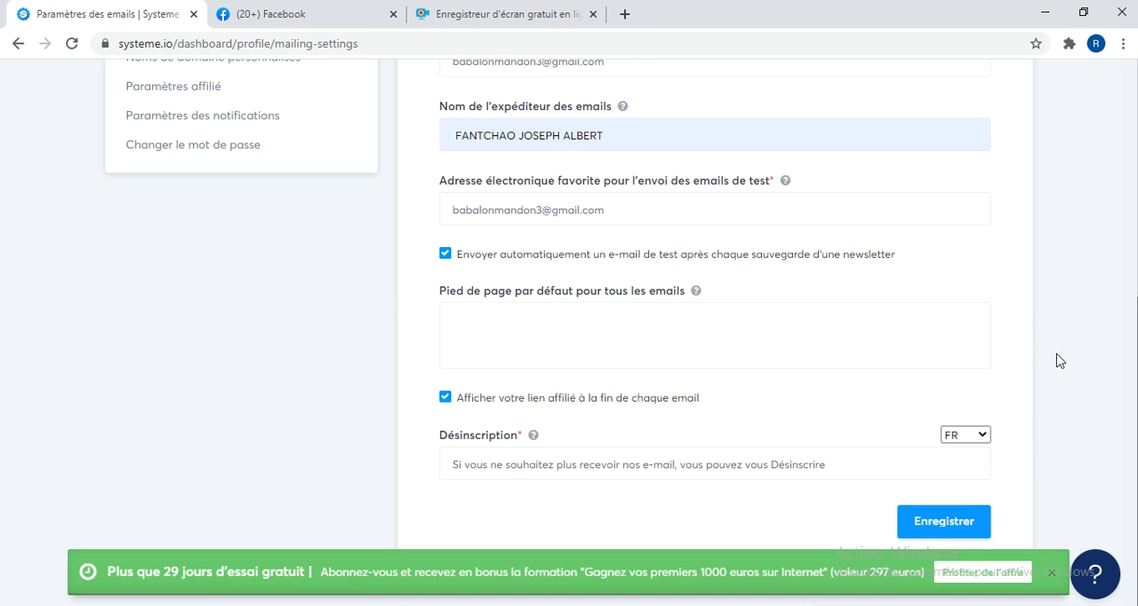
Clear the sender email address in the email settings.
scroll(1057, 360, "up", 5)
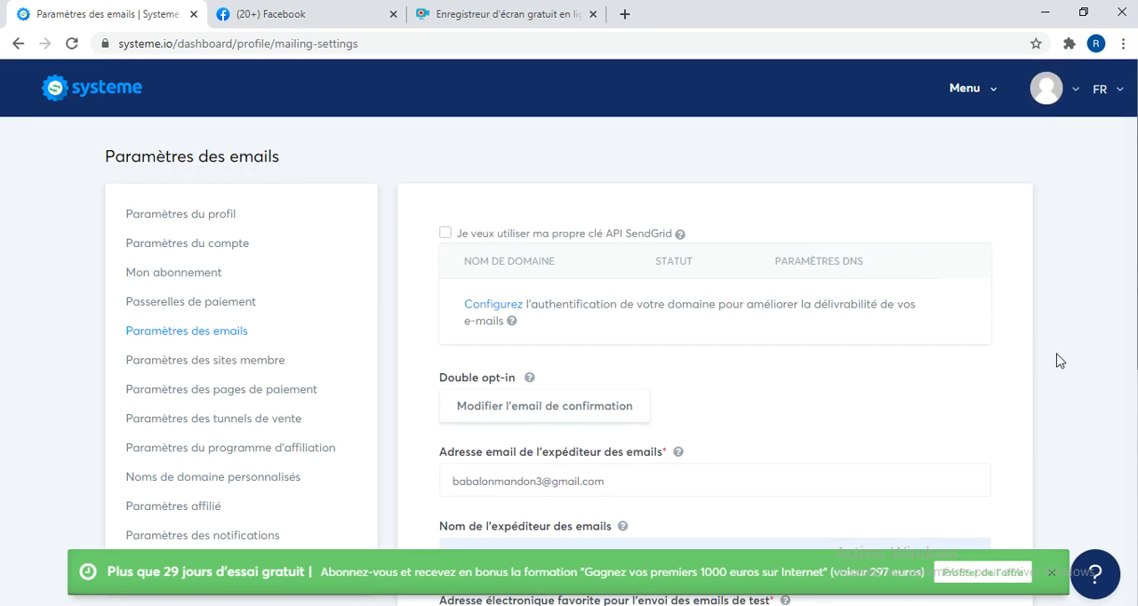
scroll(1057, 360, "down", 5)
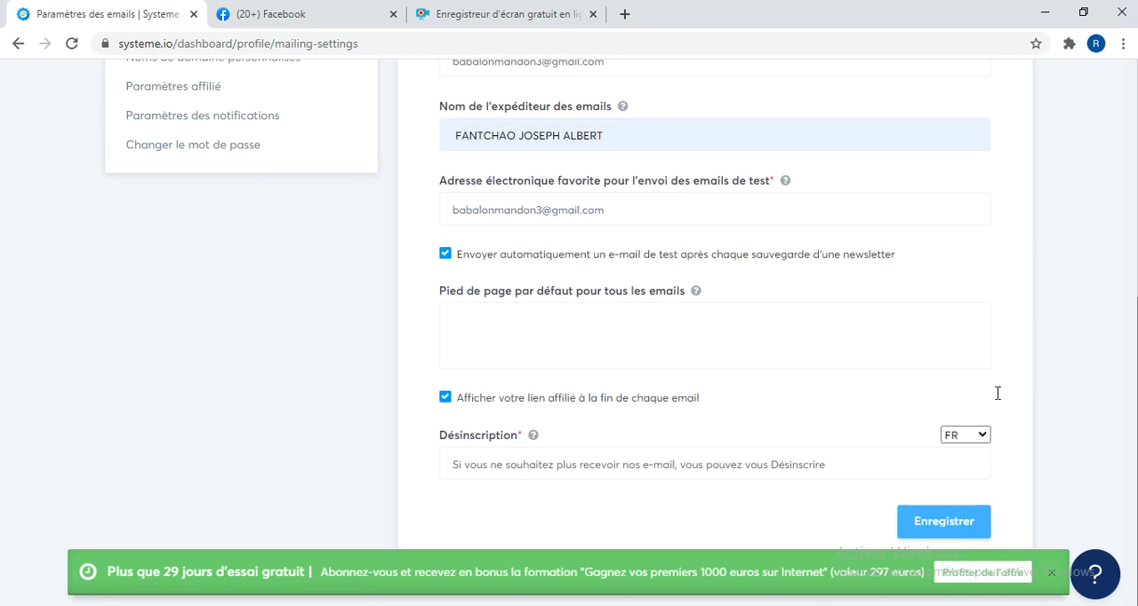
scroll(1076, 209, "up", 1)
scroll(1075, 209, "up", 4)
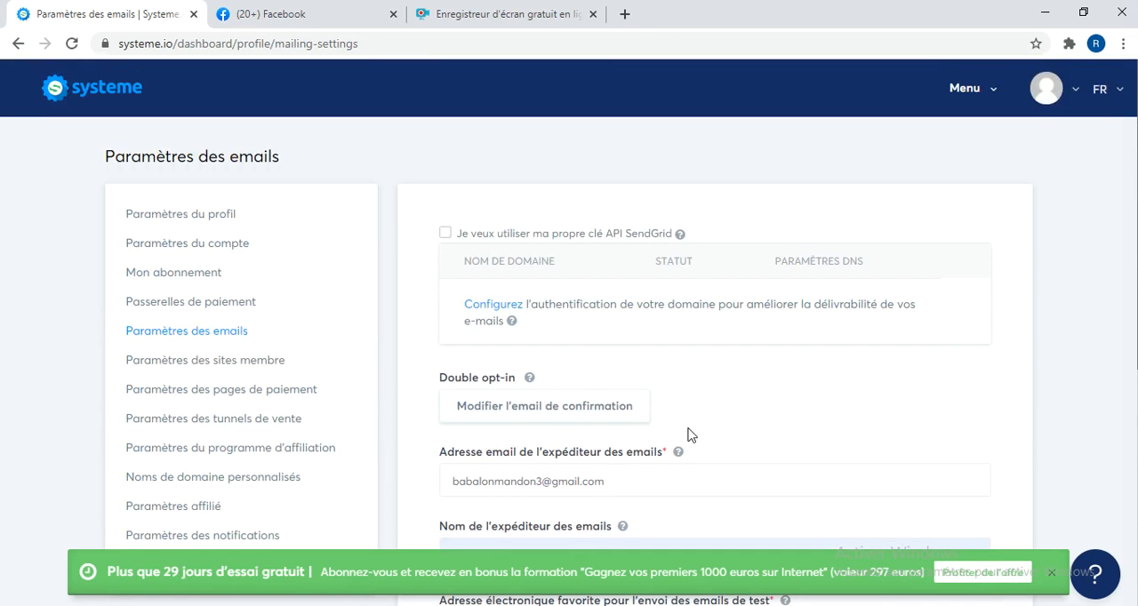
left_click(612, 484)
left_click_drag(613, 484, 388, 493)
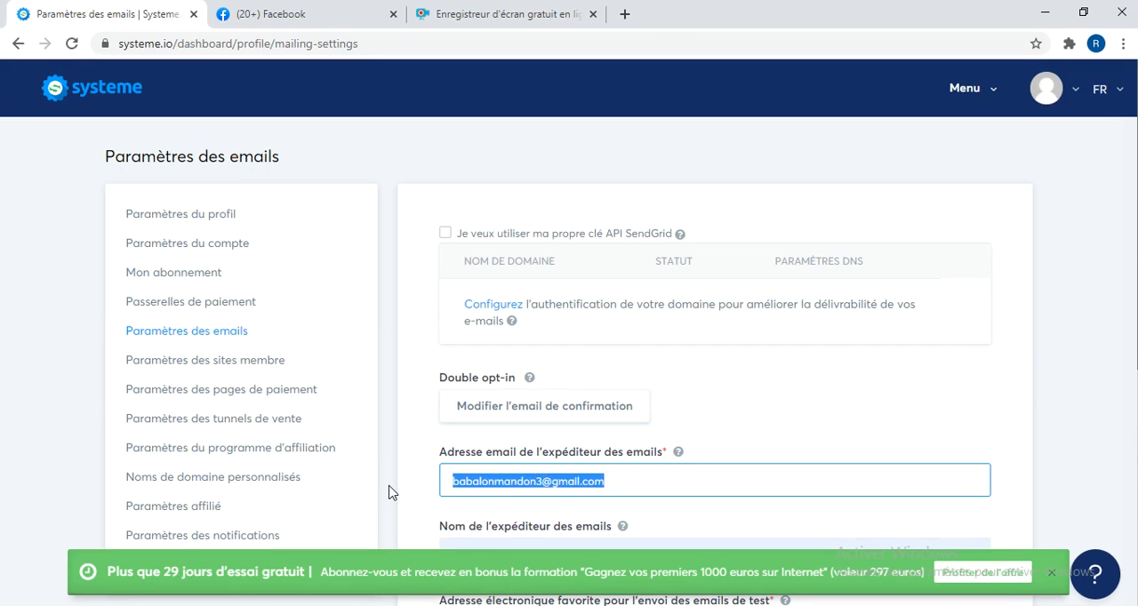
key("BackSpace")
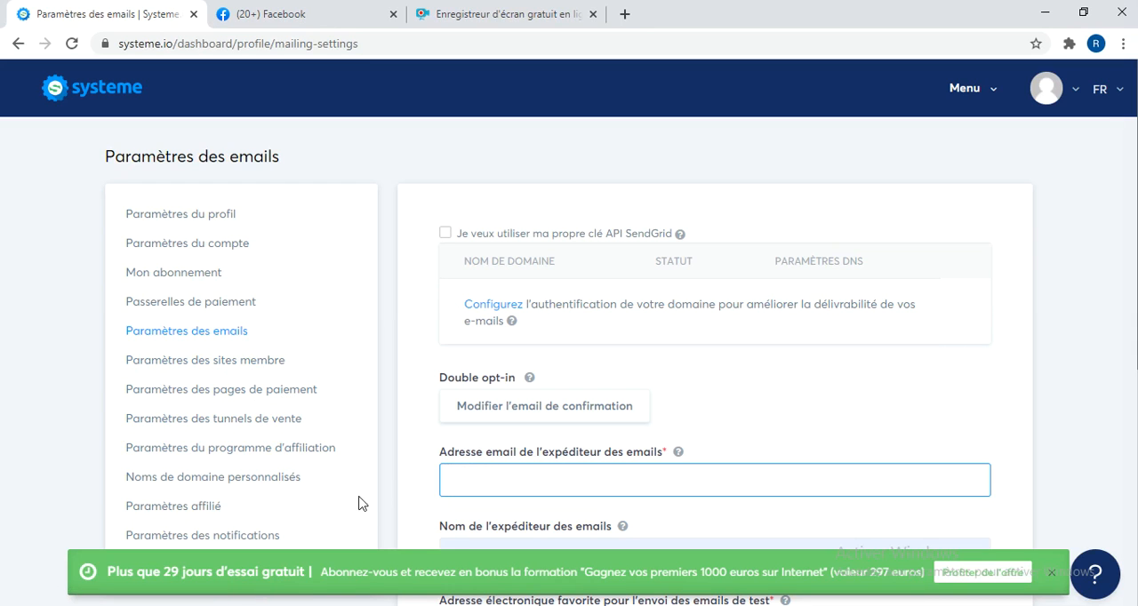
key("Down")
key("Down")
key("Down")
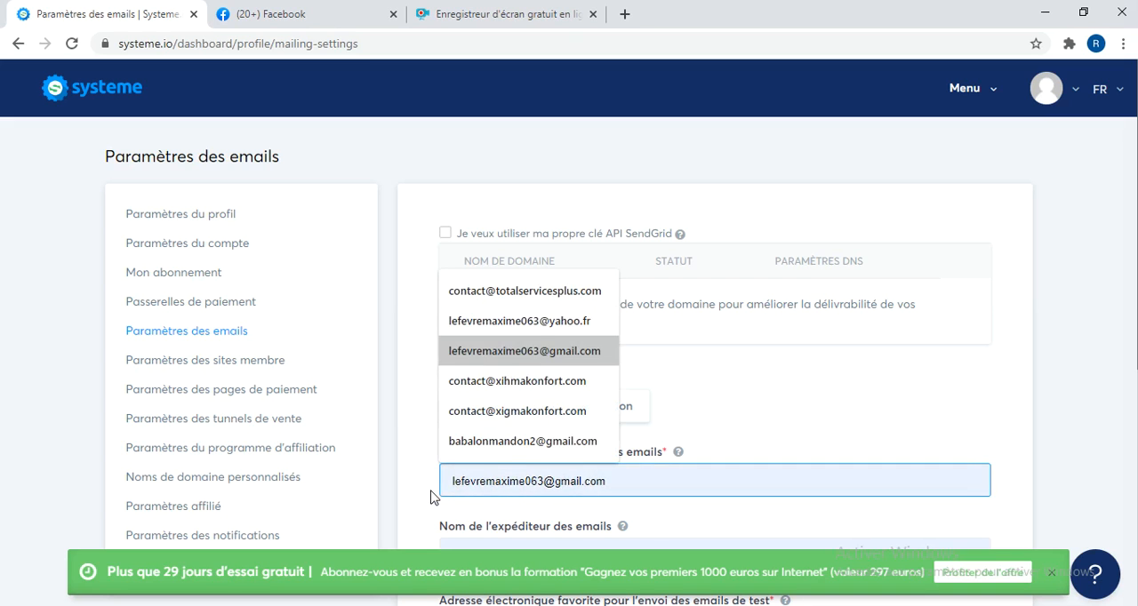
left_click(427, 507)
Review the email settings form and try to save it with the sender email address left empty.
scroll(424, 509, "down", 1)
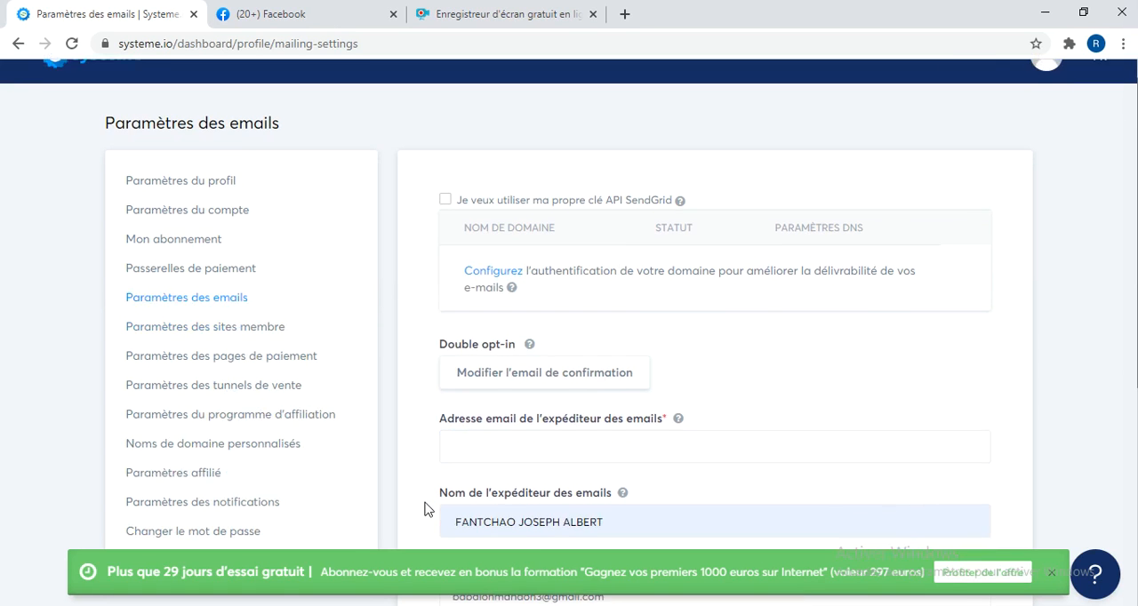
scroll(424, 510, "down", 4)
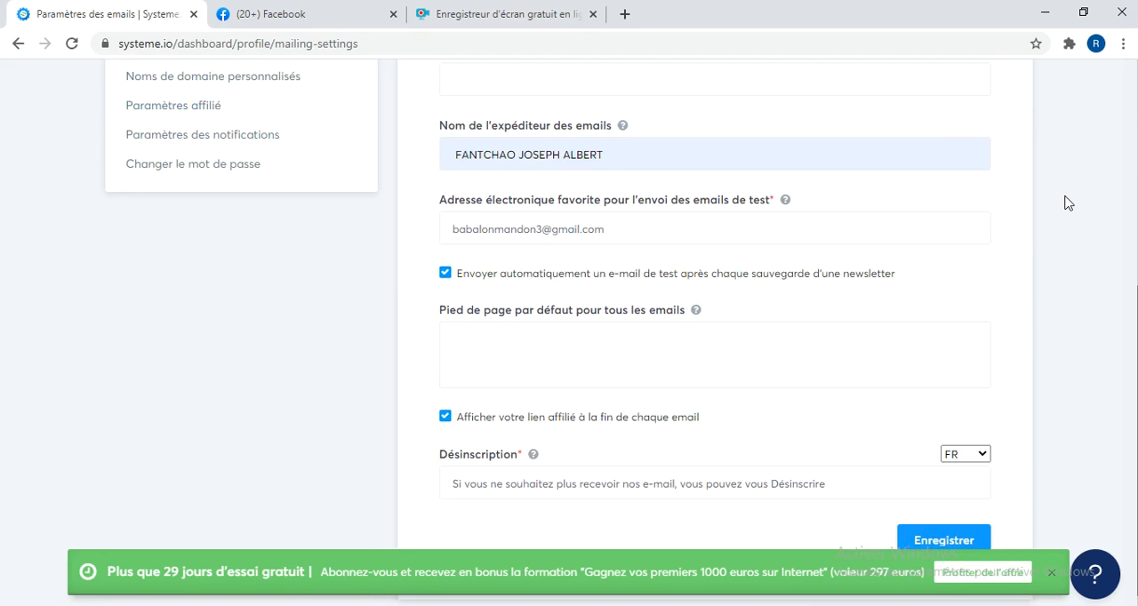
scroll(1066, 202, "up", 2)
scroll(1067, 203, "up", 2)
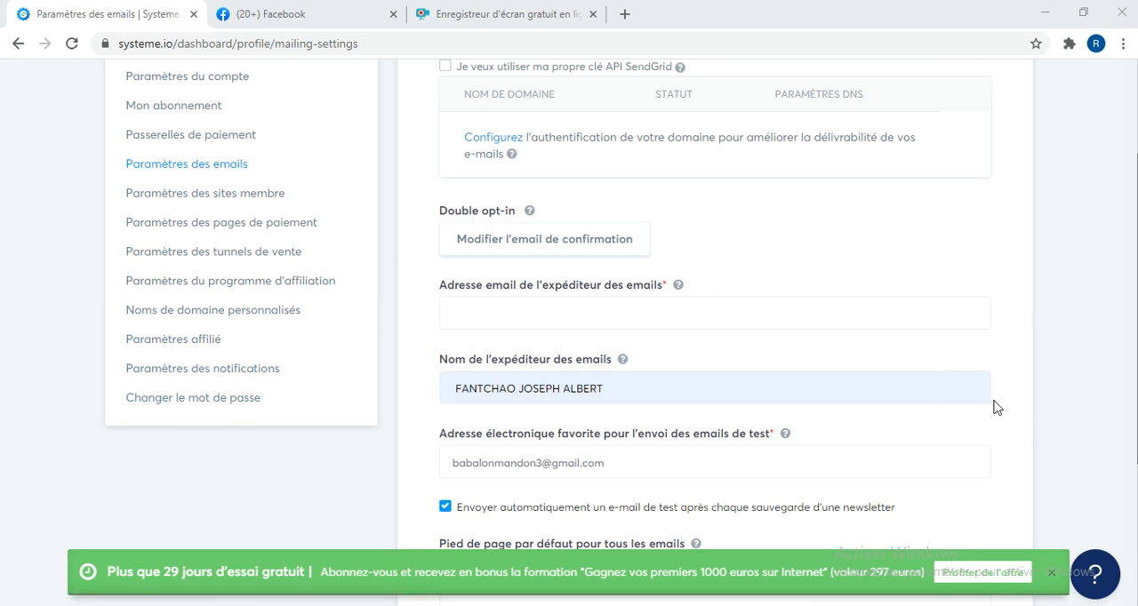
left_click(1016, 455)
scroll(1016, 455, "down", 2)
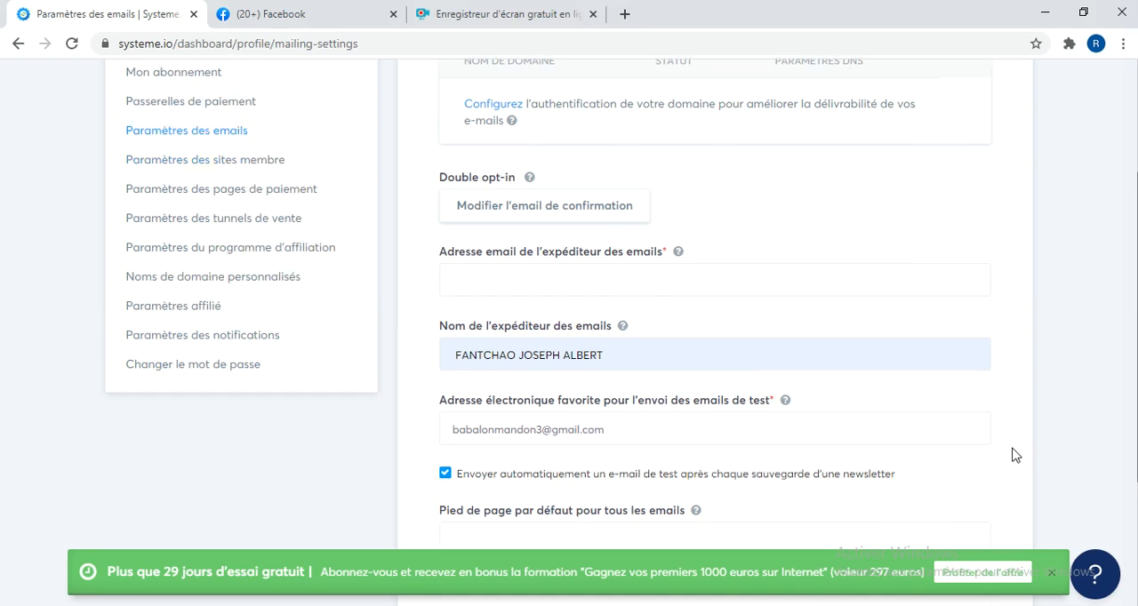
scroll(1016, 456, "down", 1)
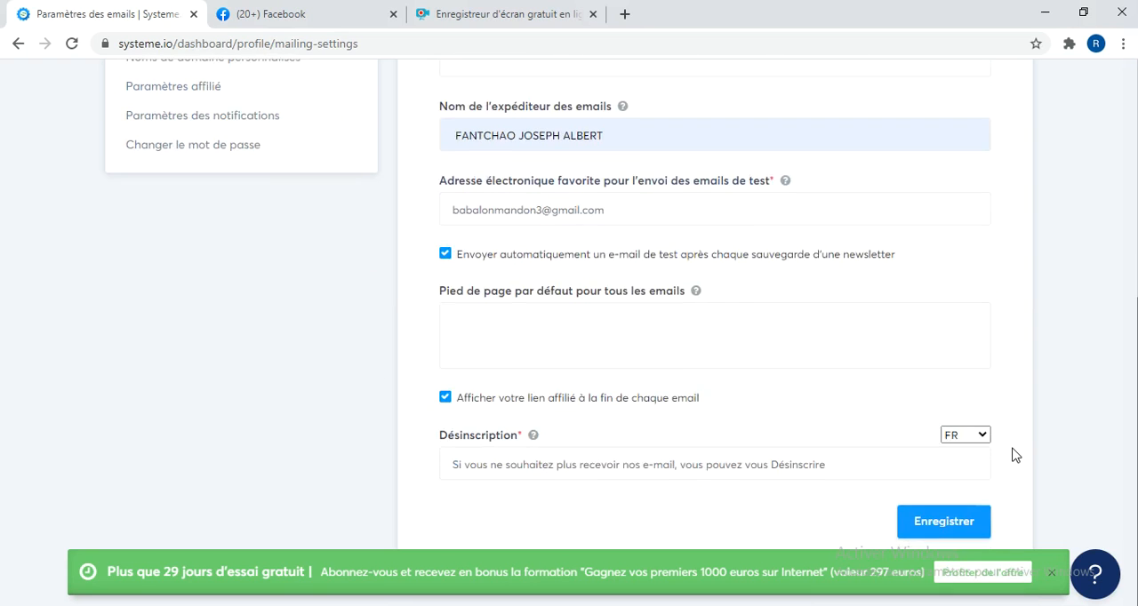
left_click(954, 530)
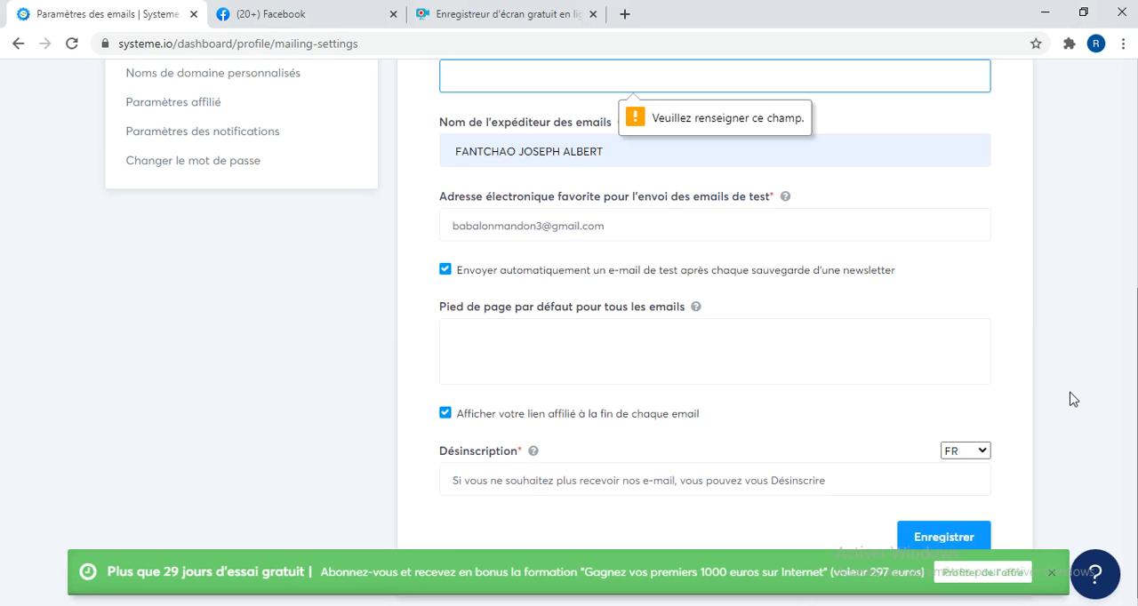
Fill in the sender email address with the saved yahoo.fr suggestion and try to save the email settings.
key("Down")
key("Down")
key("Down")
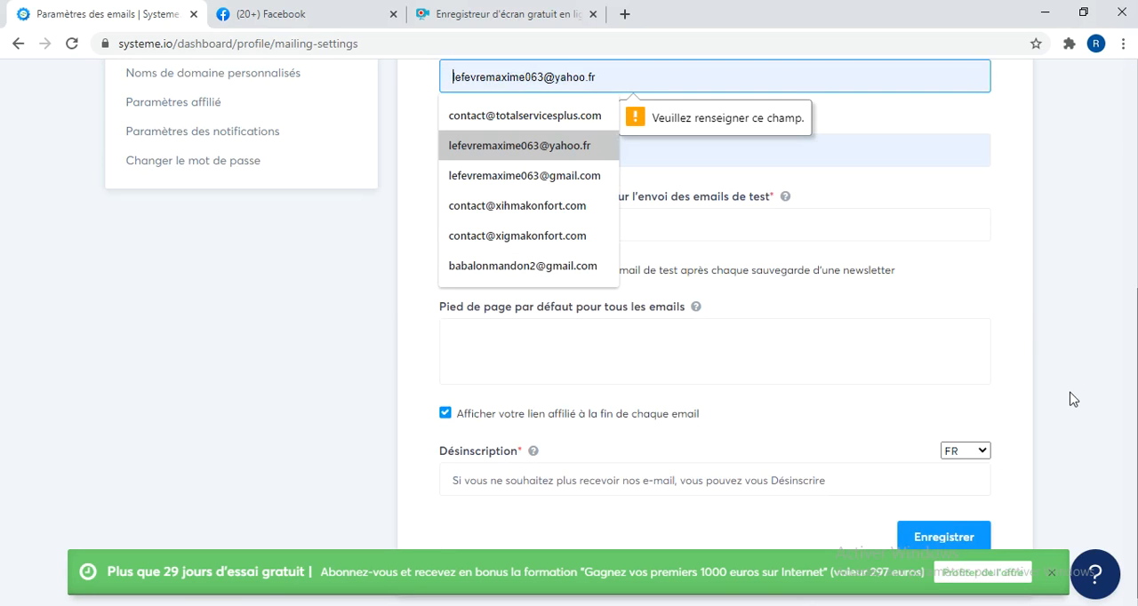
left_click(511, 147)
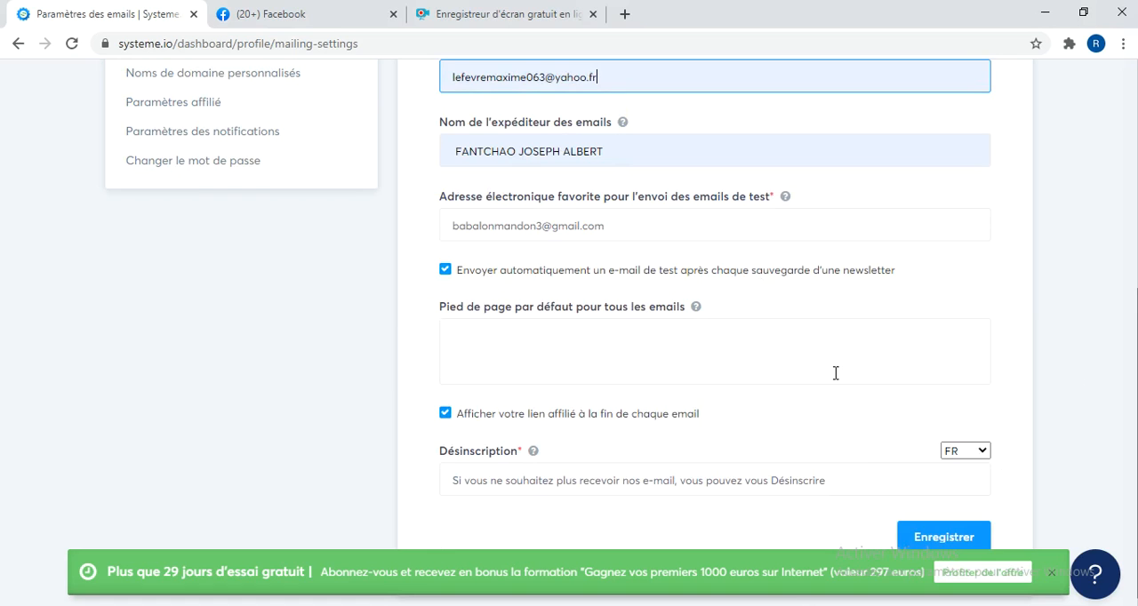
left_click(949, 532)
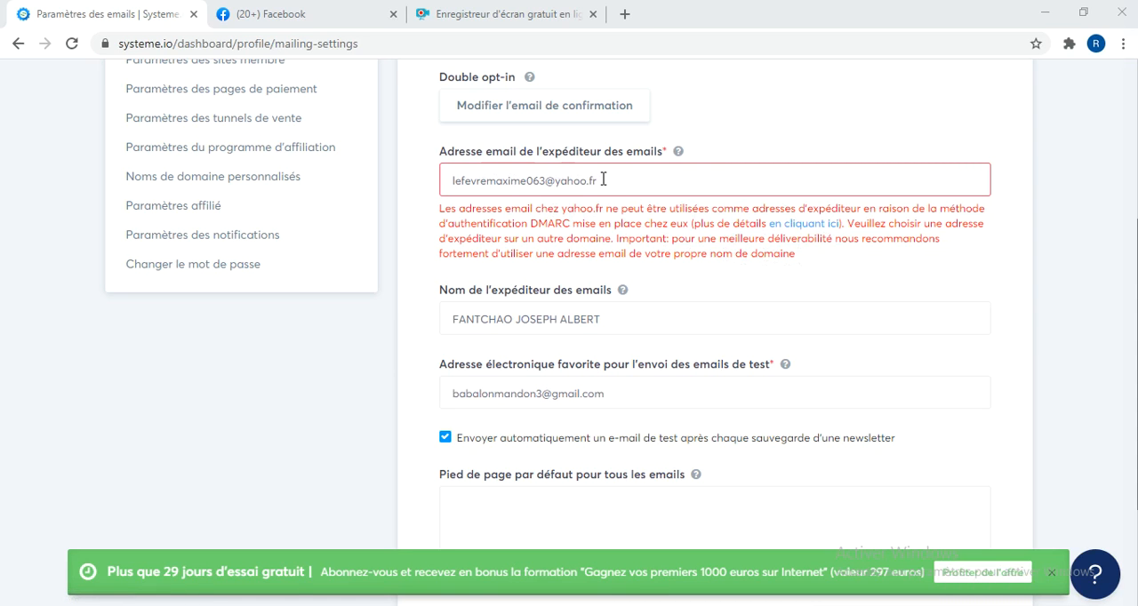
Select the entire yahoo.fr sender email address in its field.
left_click_drag(602, 180, 411, 177)
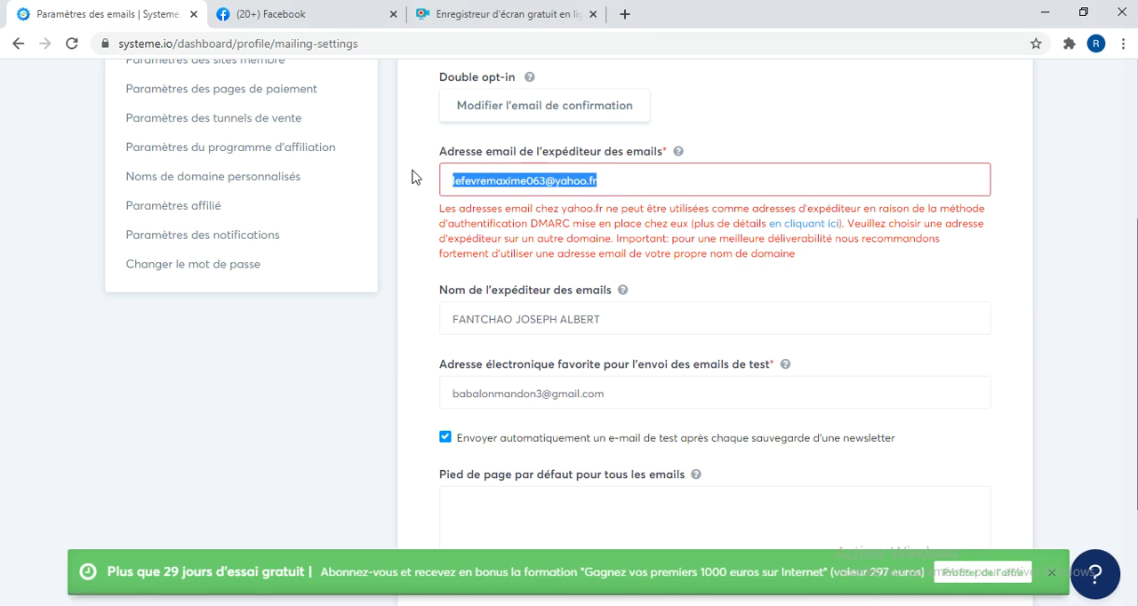